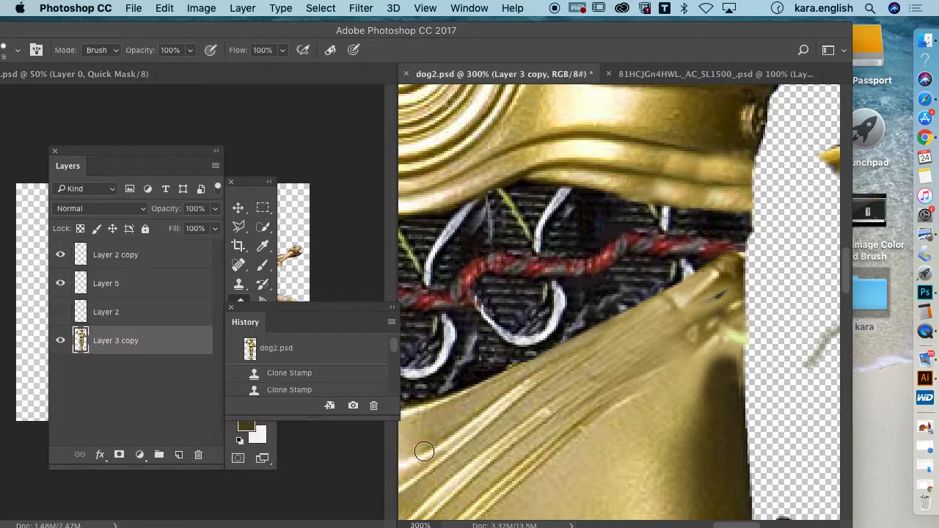
- Move the History panel clear of the toolbox and choose the Burn tool
{"action": "left_click_drag", "start_coordinate": [307, 320], "coordinate": [138, 100]}
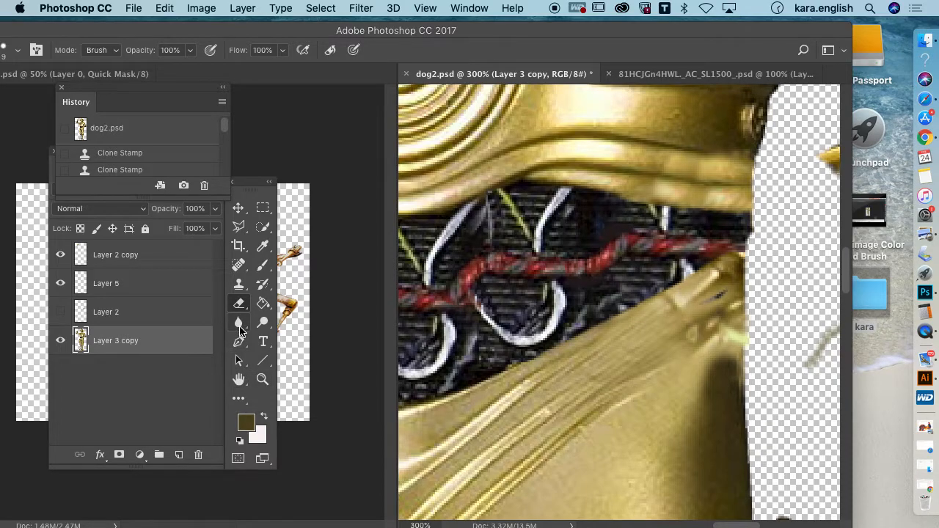
{"action": "left_click", "coordinate": [263, 380]}
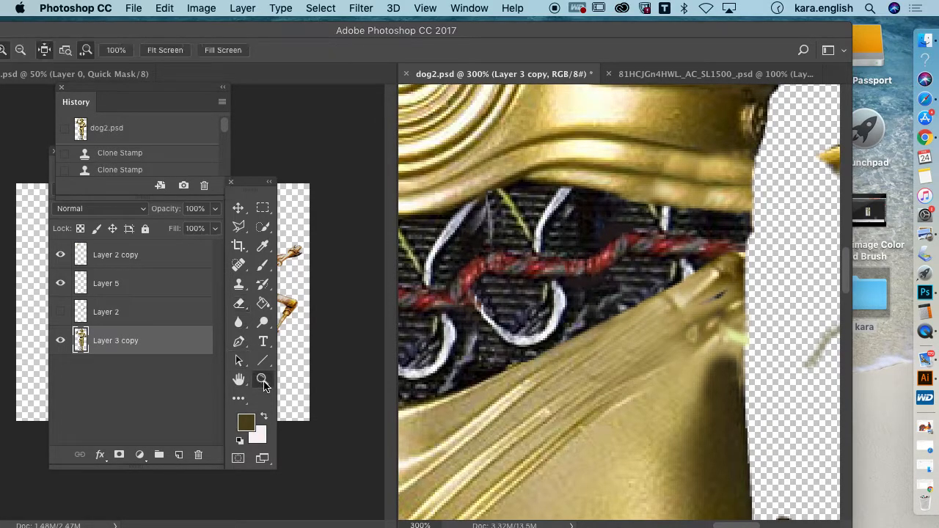
{"action": "left_click", "coordinate": [262, 323]}
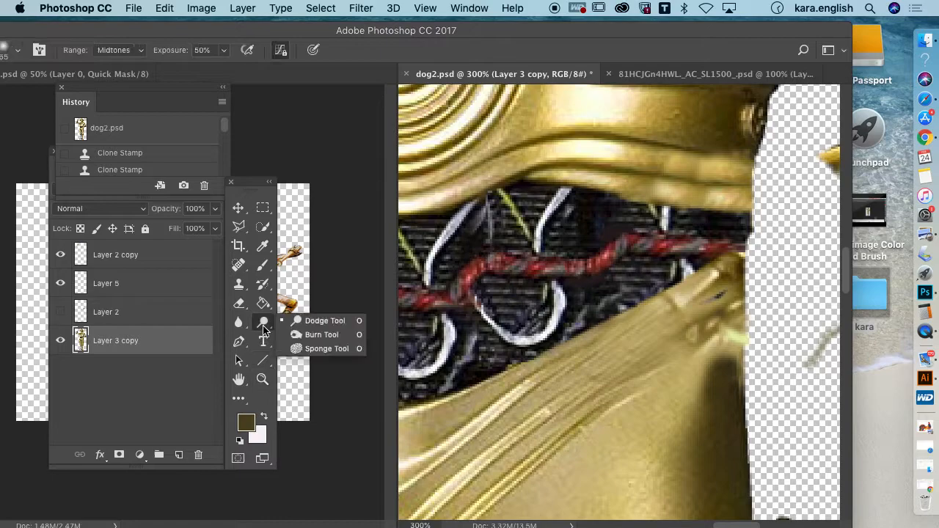
{"action": "left_click", "coordinate": [306, 323]}
{"action": "left_click", "coordinate": [268, 327]}
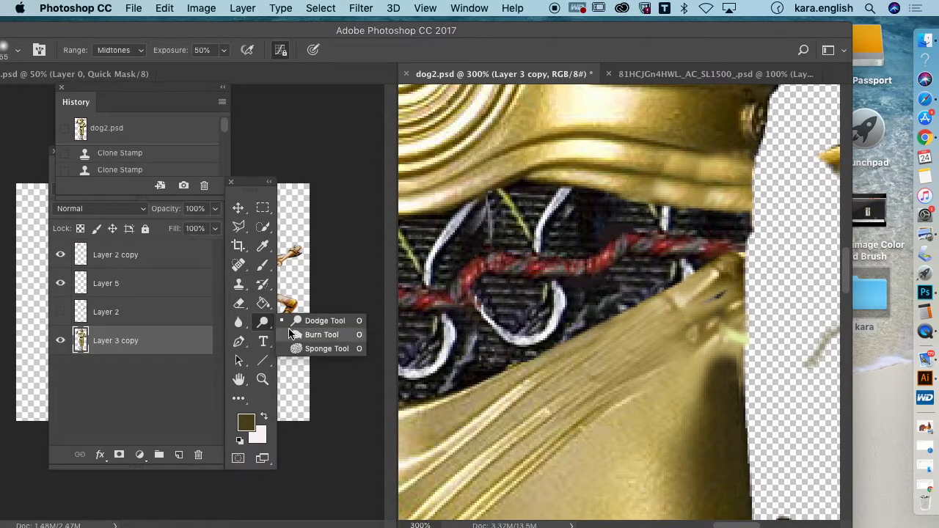
{"action": "left_click", "coordinate": [323, 348]}
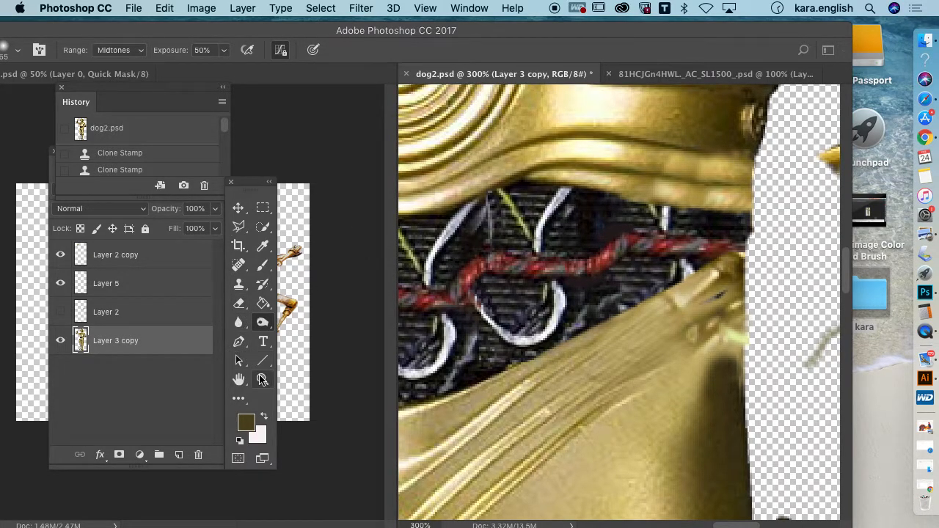
- Shift the document window so its tool options are fully visible and set the Burn brush size to 22 px
{"action": "left_click", "coordinate": [262, 323]}
{"action": "left_click_drag", "start_coordinate": [87, 33], "coordinate": [187, 34]}
{"action": "left_click", "coordinate": [114, 50]}
{"action": "left_click_drag", "start_coordinate": [146, 101], "coordinate": [144, 101]}
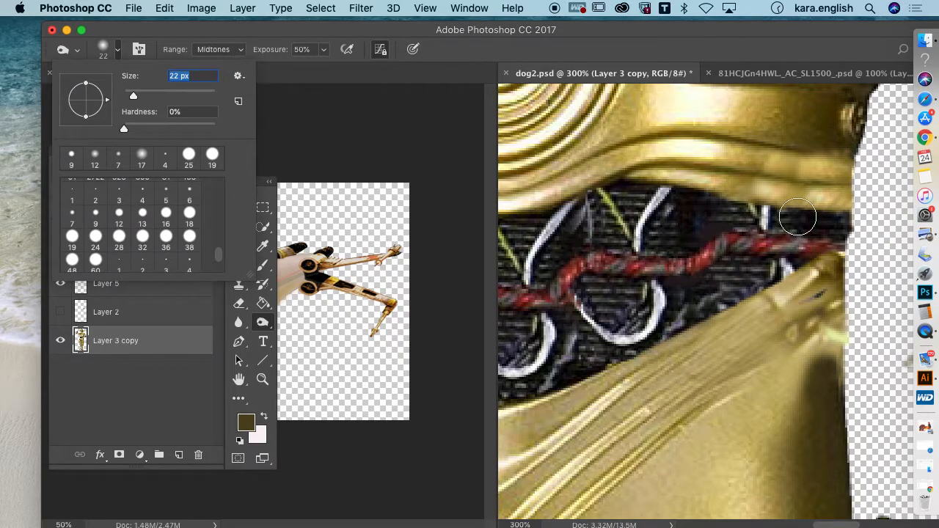
- Burn the right ends of the gold waist rim and the dark wired band beneath it with midtone strokes at 50% exposure
{"action": "left_click", "coordinate": [770, 158]}
{"action": "mouse_move", "coordinate": [770, 158]}
{"action": "left_mouse_down"}
{"action": "mouse_move", "coordinate": [843, 167]}
{"action": "mouse_move", "coordinate": [690, 147]}
{"action": "left_mouse_up"}
{"action": "mouse_move", "coordinate": [795, 165]}
{"action": "left_mouse_down"}
{"action": "mouse_move", "coordinate": [855, 175]}
{"action": "mouse_move", "coordinate": [871, 193]}
{"action": "left_mouse_up"}
{"action": "left_click_drag", "start_coordinate": [788, 168], "coordinate": [848, 172]}
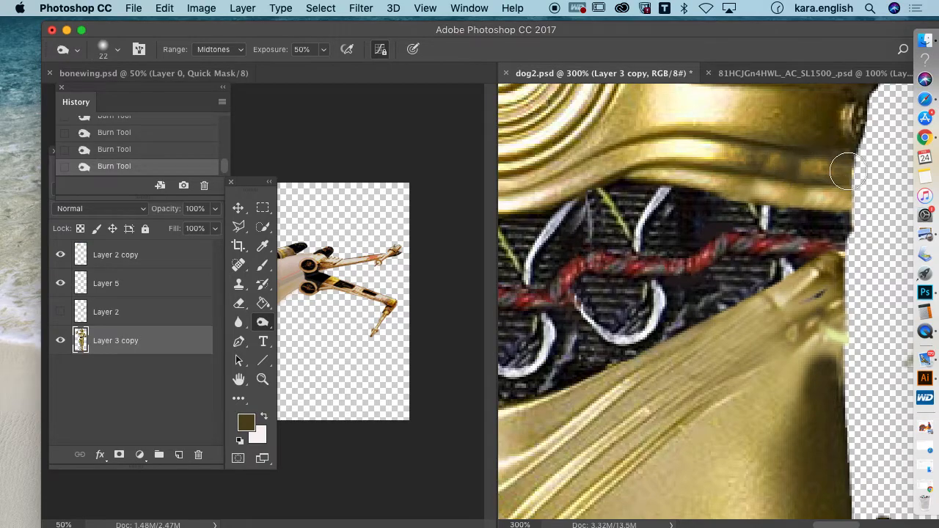
{"action": "left_click_drag", "start_coordinate": [771, 169], "coordinate": [844, 174]}
{"action": "scroll", "coordinate": [693, 178], "scroll_direction": "left", "scroll_amount": 1}
{"action": "left_click_drag", "start_coordinate": [735, 182], "coordinate": [826, 193]}
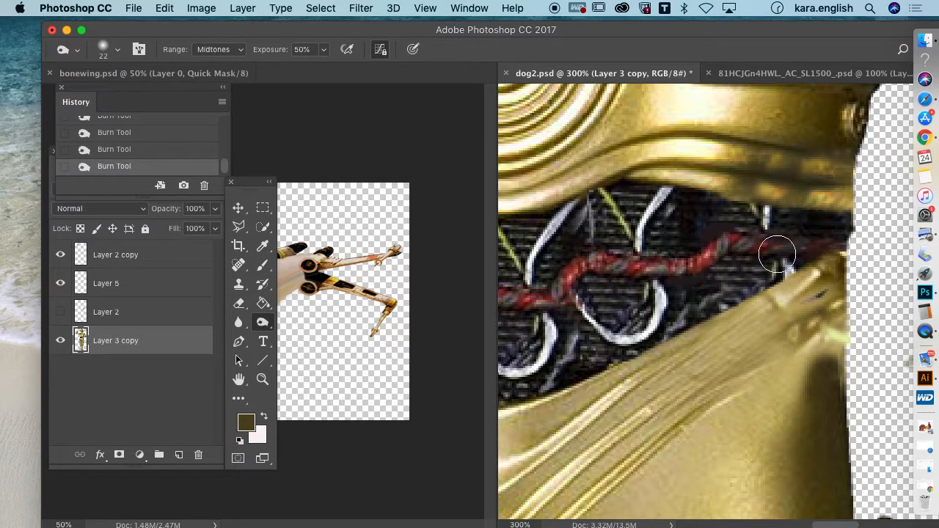
{"action": "mouse_move", "coordinate": [783, 250]}
{"action": "left_mouse_down"}
{"action": "mouse_move", "coordinate": [772, 228]}
{"action": "mouse_move", "coordinate": [764, 242]}
{"action": "mouse_move", "coordinate": [761, 232]}
{"action": "mouse_move", "coordinate": [787, 237]}
{"action": "left_mouse_up"}
{"action": "mouse_move", "coordinate": [855, 234]}
{"action": "left_mouse_down"}
{"action": "mouse_move", "coordinate": [746, 231]}
{"action": "mouse_move", "coordinate": [772, 218]}
{"action": "mouse_move", "coordinate": [762, 224]}
{"action": "mouse_move", "coordinate": [791, 226]}
{"action": "mouse_move", "coordinate": [778, 260]}
{"action": "mouse_move", "coordinate": [799, 261]}
{"action": "mouse_move", "coordinate": [765, 260]}
{"action": "mouse_move", "coordinate": [742, 224]}
{"action": "mouse_move", "coordinate": [794, 233]}
{"action": "mouse_move", "coordinate": [709, 233]}
{"action": "left_mouse_up"}
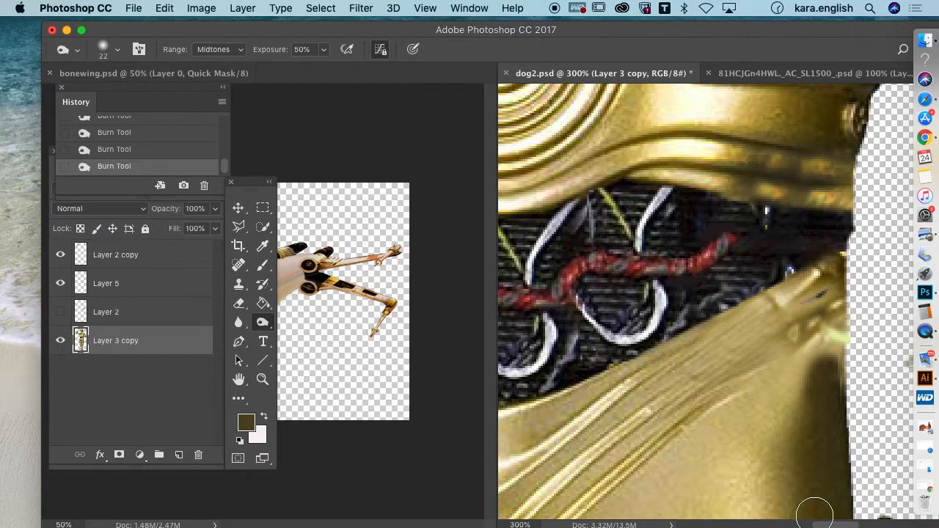
- Outline a four-sided patch of the gold ridges just below the dark wired band with the Polygonal Lasso
{"action": "scroll", "coordinate": [814, 514], "scroll_direction": "left", "scroll_amount": 2}
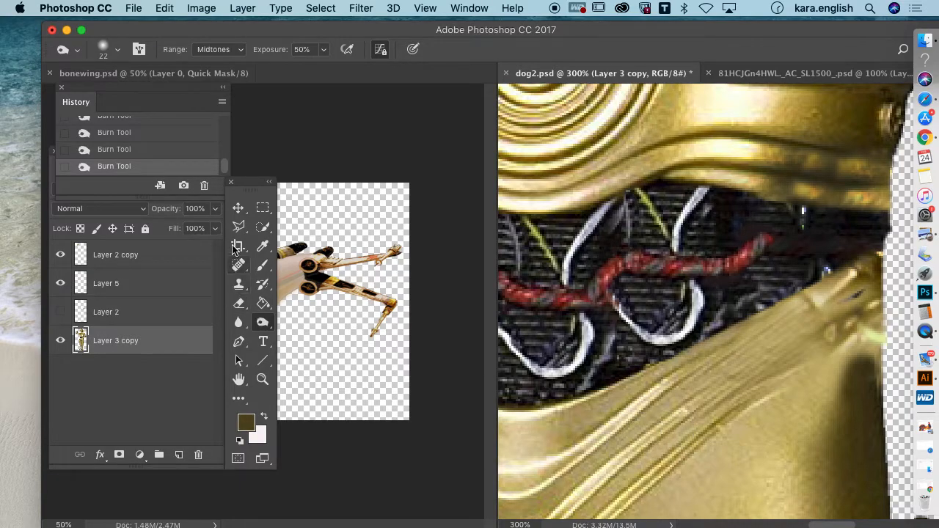
{"action": "left_click", "coordinate": [238, 227]}
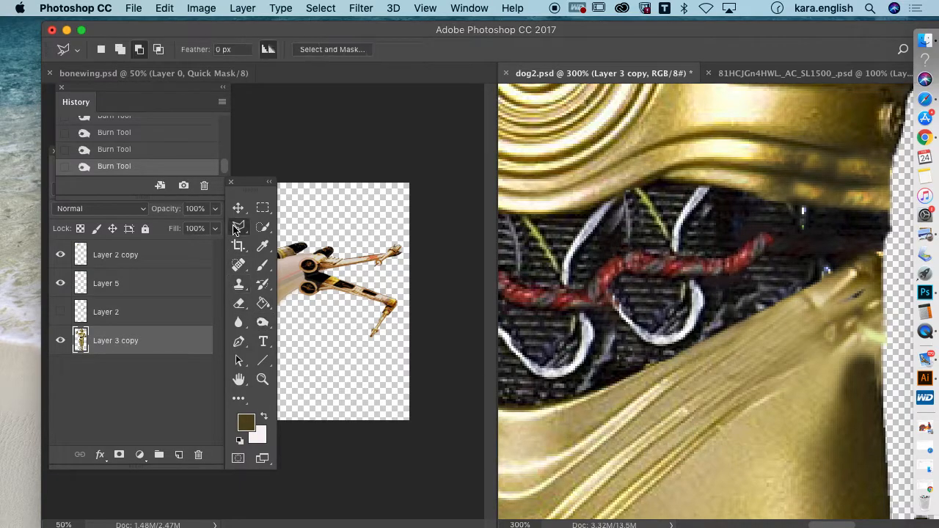
{"action": "left_click", "coordinate": [582, 403]}
{"action": "left_click", "coordinate": [657, 366]}
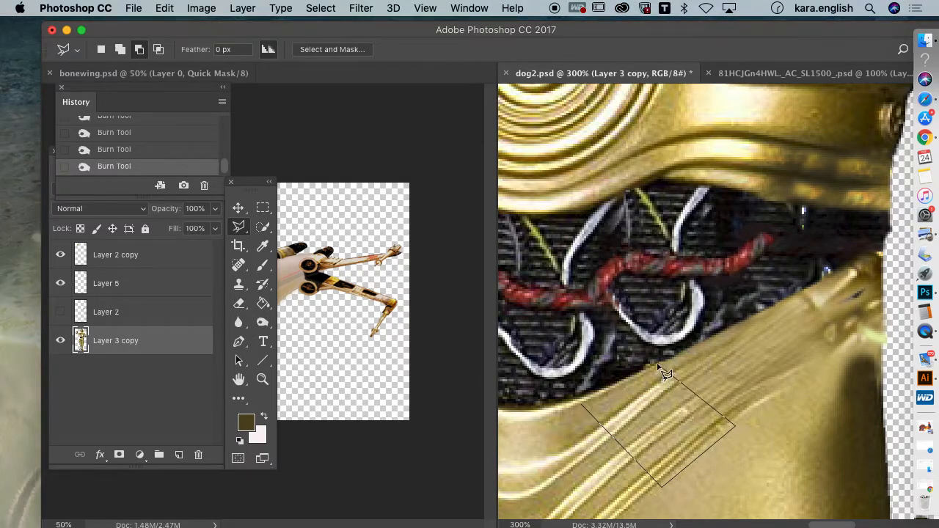
{"action": "left_click", "coordinate": [583, 404]}
{"action": "scroll", "coordinate": [734, 411], "scroll_direction": "left", "scroll_amount": 10}
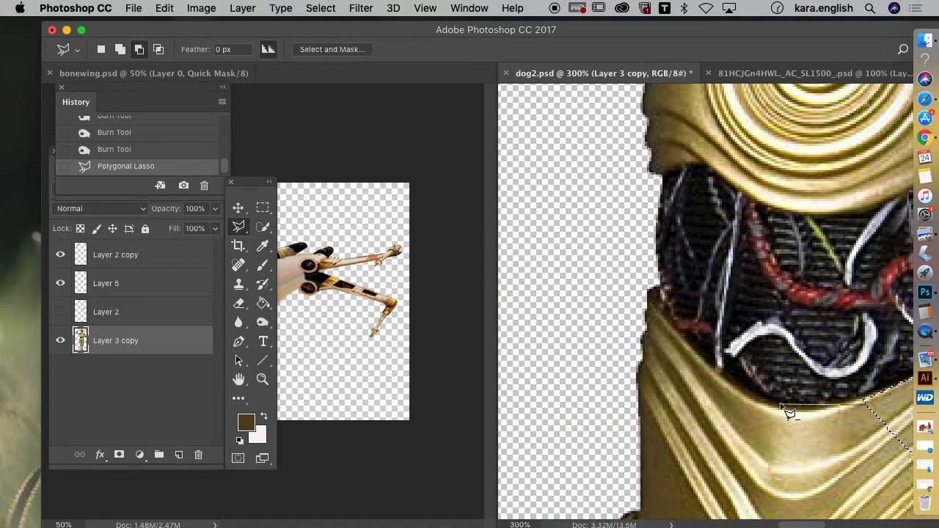
{"action": "scroll", "coordinate": [879, 413], "scroll_direction": "down", "scroll_amount": 2}
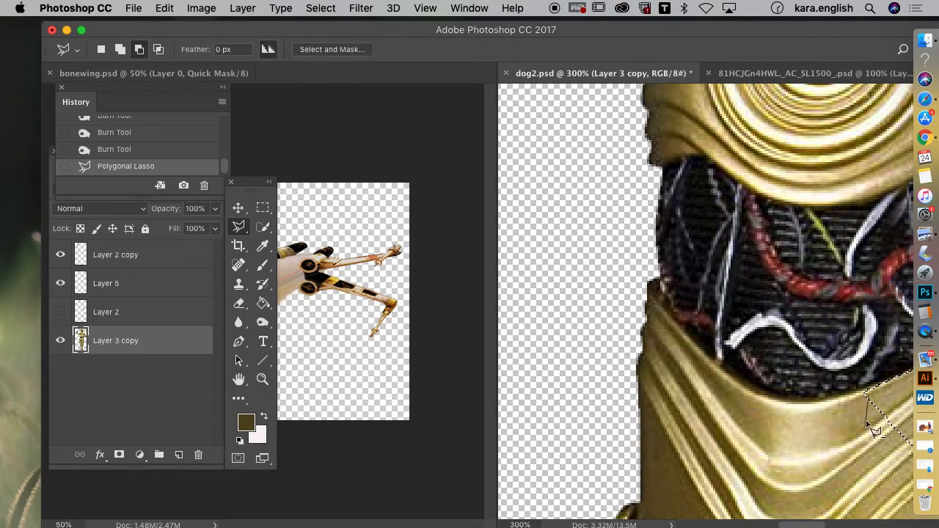
{"action": "left_click", "coordinate": [879, 413]}
{"action": "scroll", "coordinate": [864, 465], "scroll_direction": "right", "scroll_amount": 10}
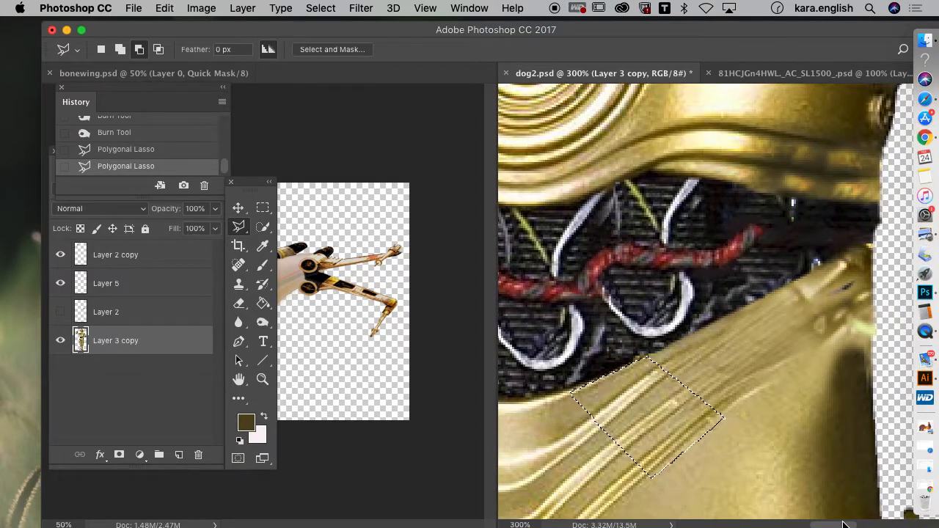
- Copy the selected ridge patch, paste it onto a new layer and switch to the Move tool
{"action": "left_click", "coordinate": [165, 8]}
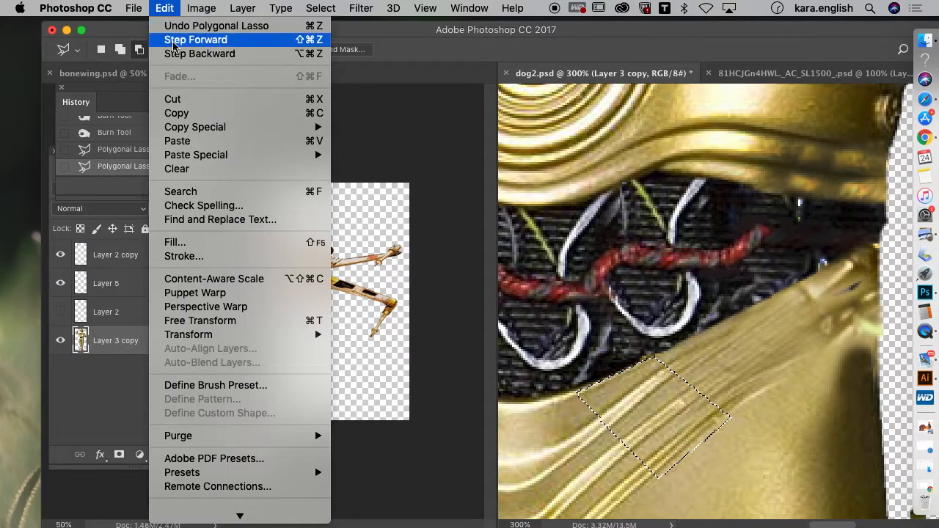
{"action": "left_click", "coordinate": [186, 114]}
{"action": "left_click", "coordinate": [165, 8]}
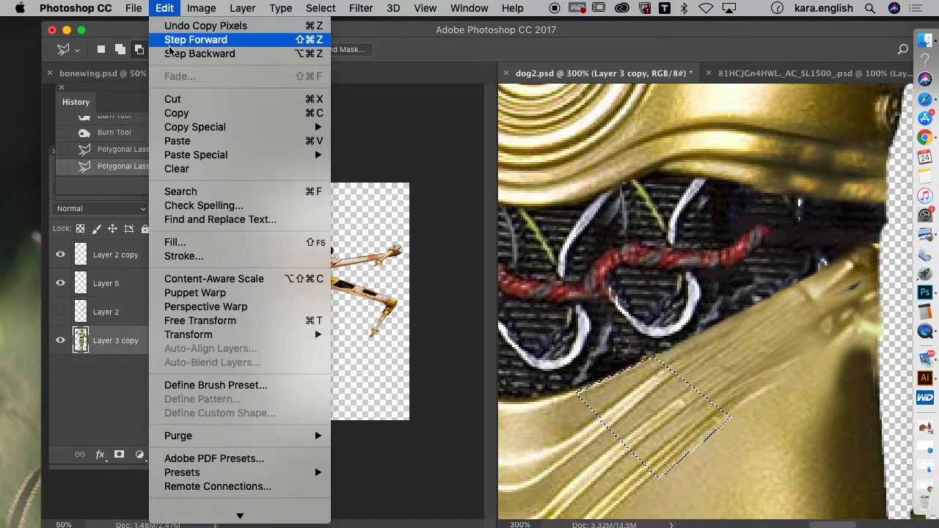
{"action": "left_click", "coordinate": [184, 141]}
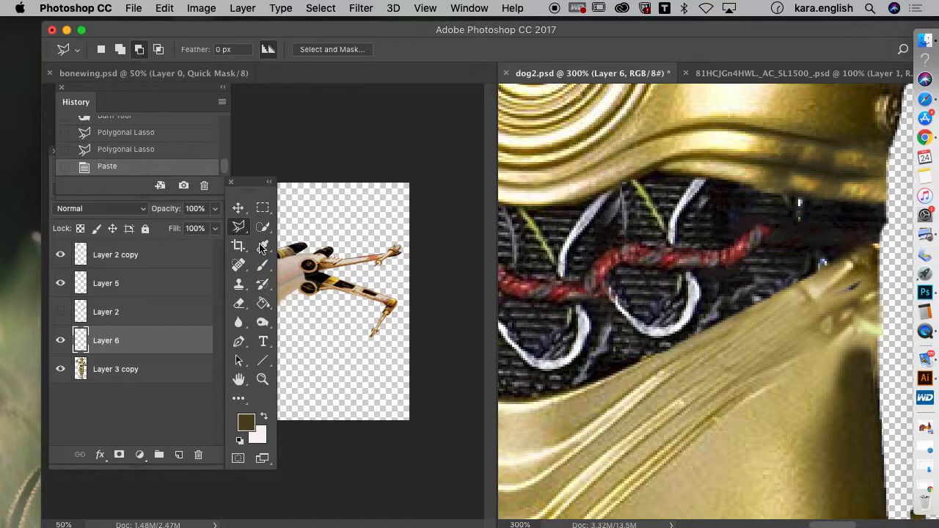
{"action": "left_click", "coordinate": [238, 208]}
{"action": "left_click_drag", "start_coordinate": [675, 409], "coordinate": [686, 376]}
{"action": "left_click", "coordinate": [164, 8]}
{"action": "left_click", "coordinate": [190, 26]}
- Move the Layer 6 patch up and right along the ridges and scale it to 83.33% width and 89.47% height
{"action": "left_click", "coordinate": [126, 342]}
{"action": "left_click_drag", "start_coordinate": [670, 392], "coordinate": [755, 342]}
{"action": "left_click", "coordinate": [164, 8]}
{"action": "left_click", "coordinate": [187, 323]}
{"action": "mouse_move", "coordinate": [737, 441]}
{"action": "left_mouse_down"}
{"action": "mouse_move", "coordinate": [717, 431]}
{"action": "mouse_move", "coordinate": [735, 430]}
{"action": "left_mouse_up"}
{"action": "left_click_drag", "start_coordinate": [816, 431], "coordinate": [790, 426]}
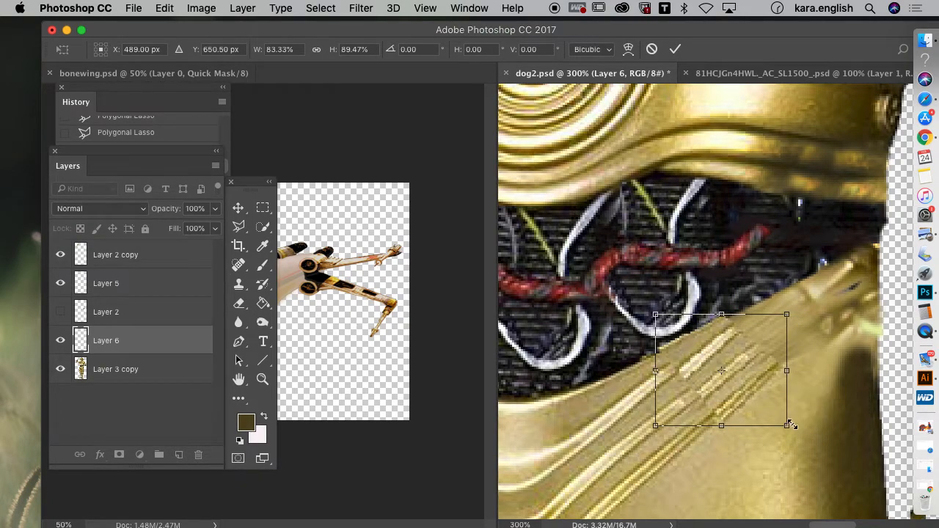
- Rotate the patch by 5.90°, resize it to 86.37% width and 88.81% height, and nudge it into line with the ridges
{"action": "left_click_drag", "start_coordinate": [655, 314], "coordinate": [660, 320]}
{"action": "left_click_drag", "start_coordinate": [722, 451], "coordinate": [717, 455]}
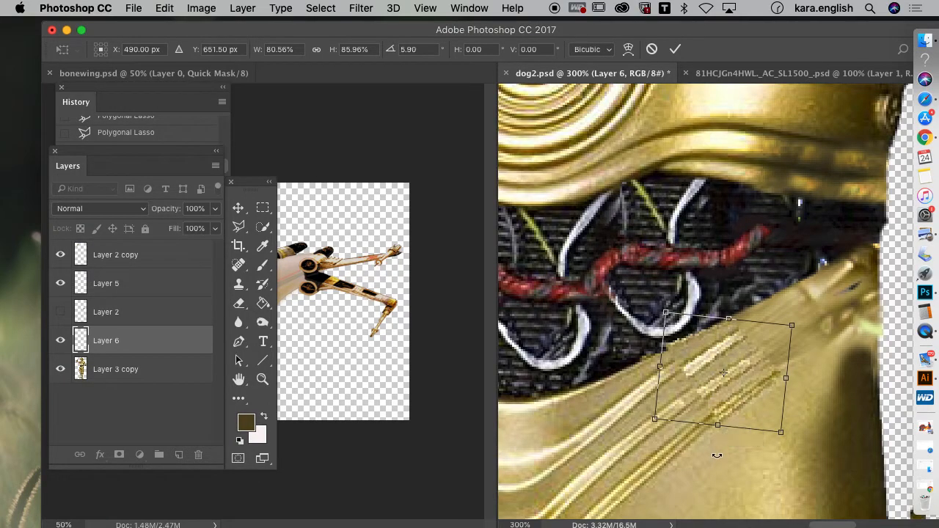
{"action": "left_click_drag", "start_coordinate": [662, 366], "coordinate": [659, 364]}
{"action": "left_click_drag", "start_coordinate": [663, 316], "coordinate": [656, 309]}
{"action": "left_click_drag", "start_coordinate": [676, 370], "coordinate": [673, 370]}
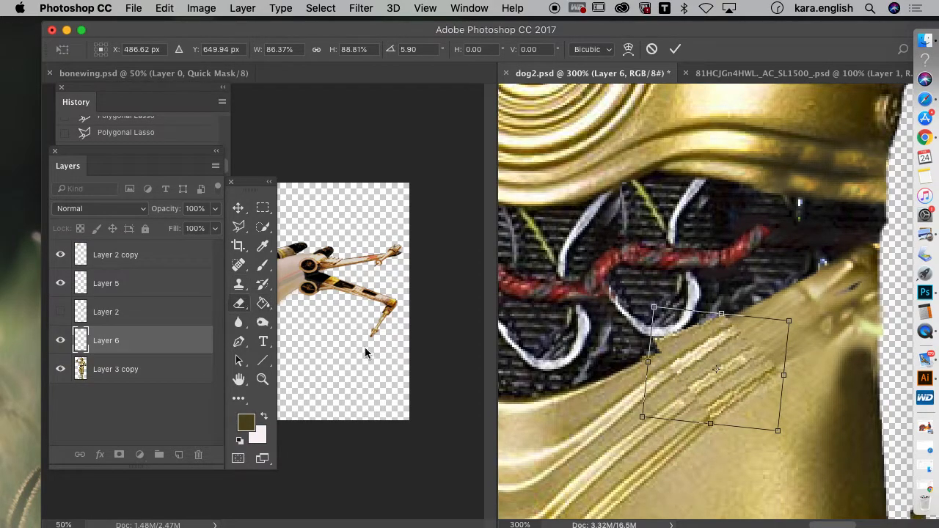
{"action": "left_click_drag", "start_coordinate": [710, 399], "coordinate": [711, 403]}
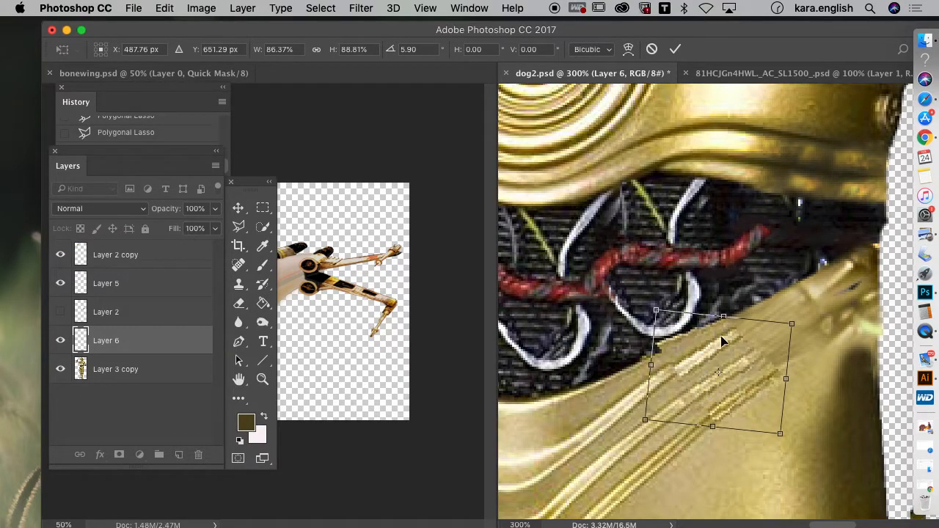
- Apply the transformation and erase the patch's upper edge where it overlaps the dark wired band
{"action": "left_click", "coordinate": [237, 270]}
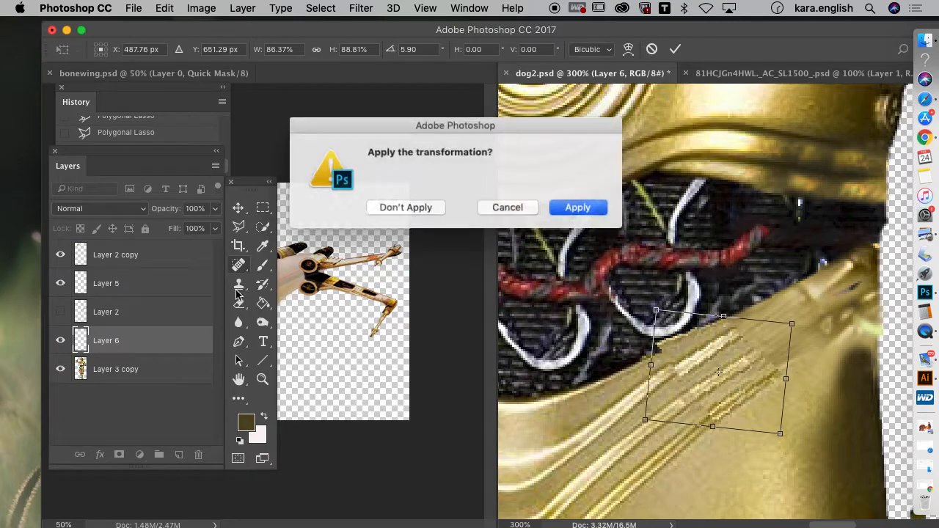
{"action": "left_click", "coordinate": [577, 212]}
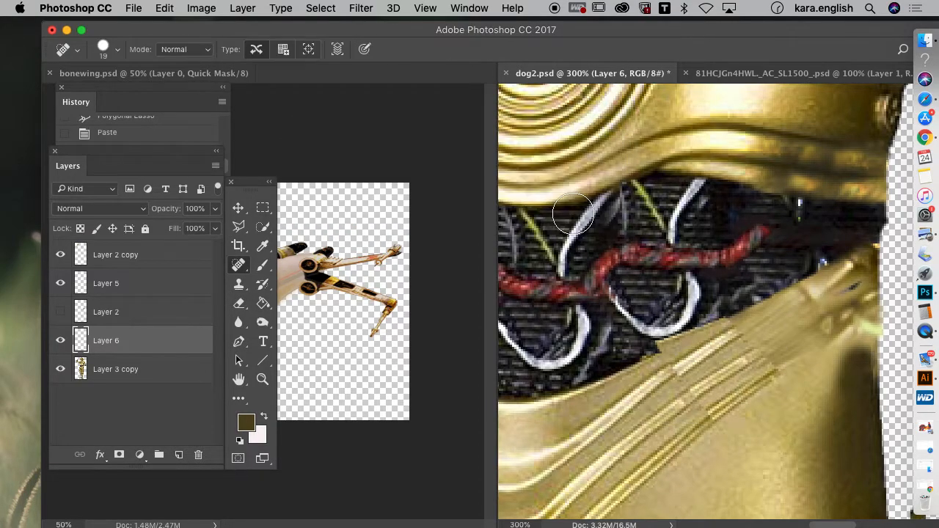
{"action": "left_click", "coordinate": [237, 304]}
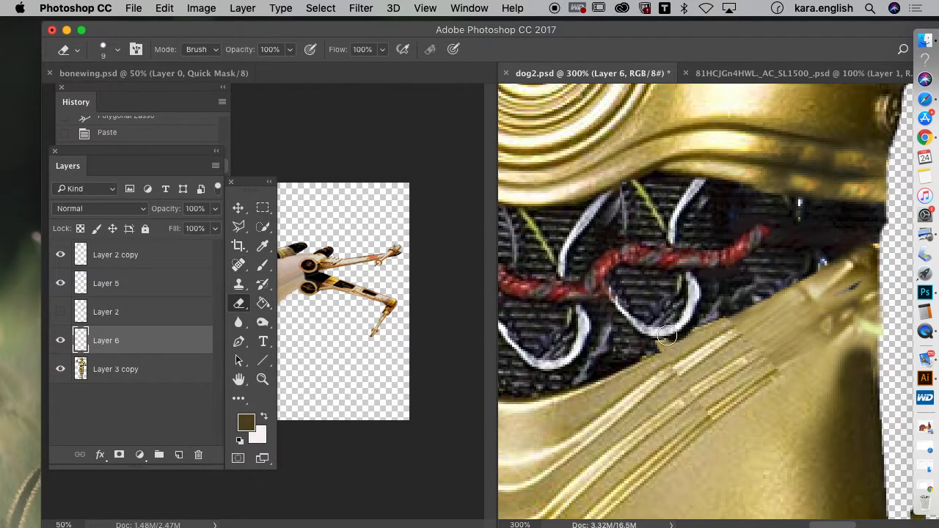
{"action": "left_click_drag", "start_coordinate": [700, 318], "coordinate": [711, 312]}
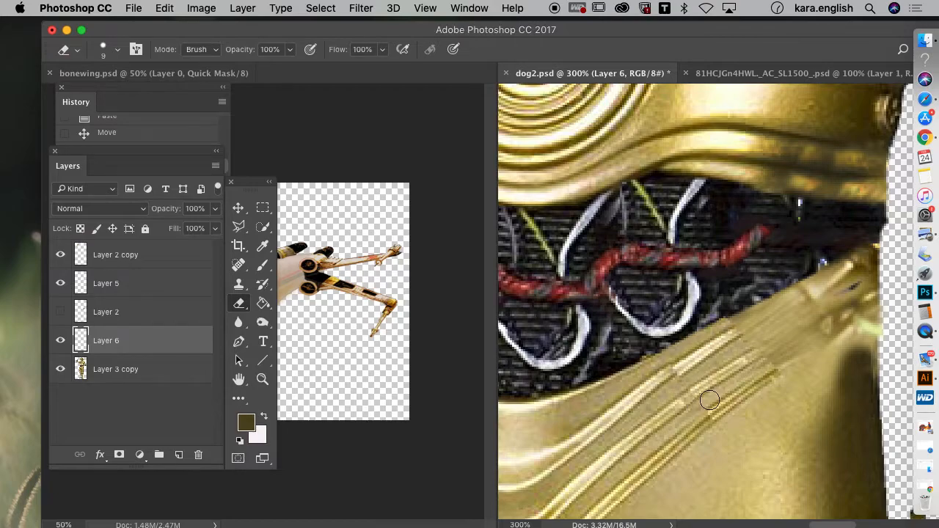
- Paste a second copy of the ridge patch and place it up and right of the first, continuing the ridges
{"action": "left_click", "coordinate": [164, 8]}
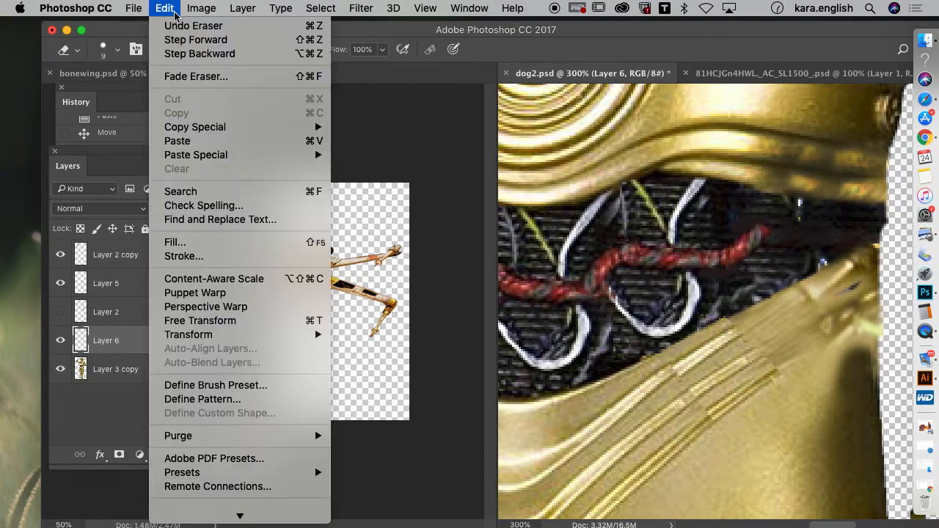
{"action": "left_click", "coordinate": [183, 144]}
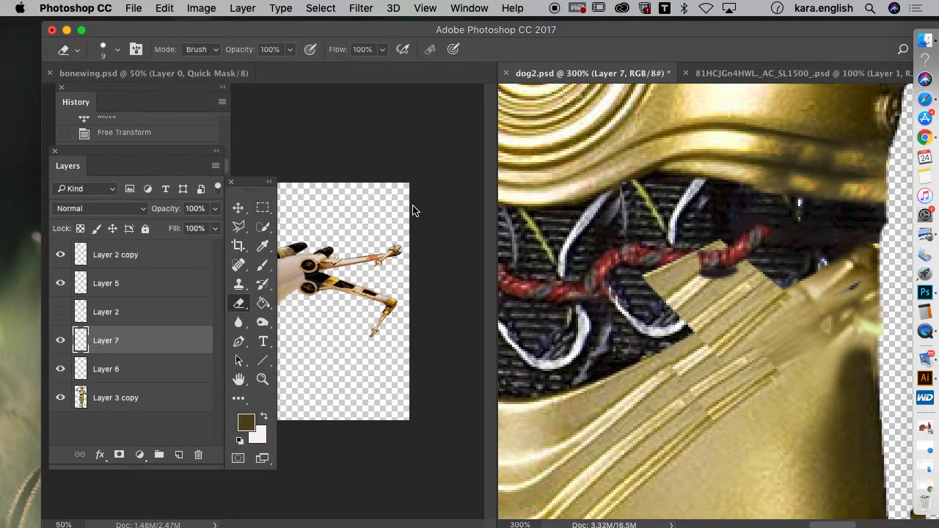
{"action": "left_click", "coordinate": [239, 208]}
{"action": "left_click_drag", "start_coordinate": [720, 313], "coordinate": [796, 364]}
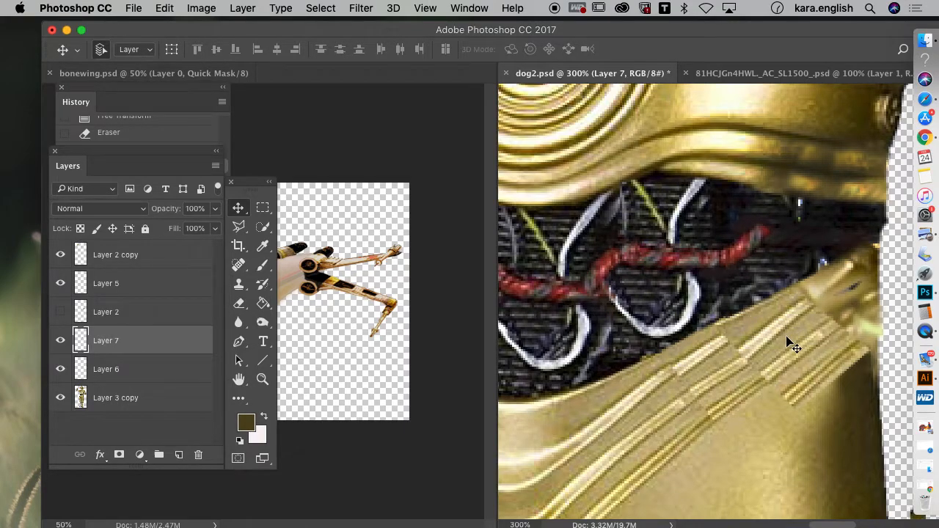
{"action": "left_click_drag", "start_coordinate": [789, 341], "coordinate": [764, 323]}
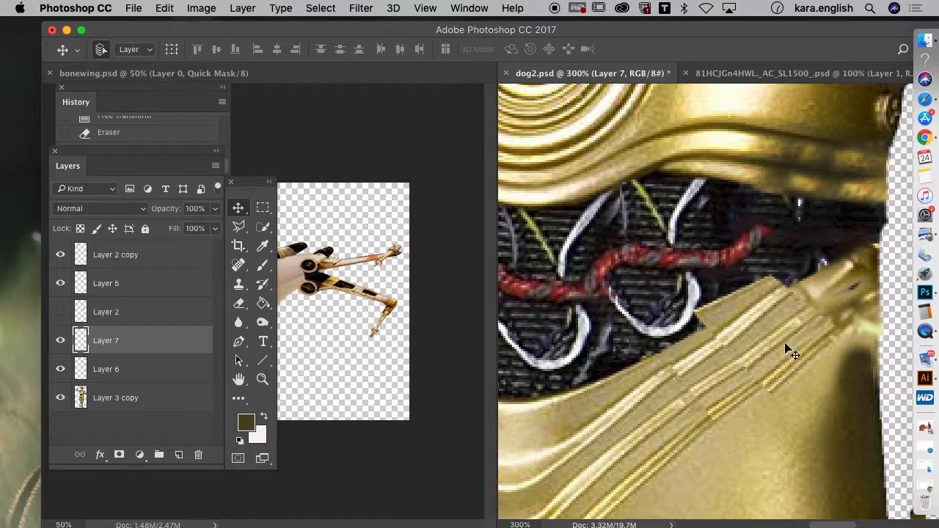
- Free-transform the second patch to 80.82% width and 94.50% height, rotate it by 8.52°, and apply the transformation
{"action": "left_click", "coordinate": [167, 10]}
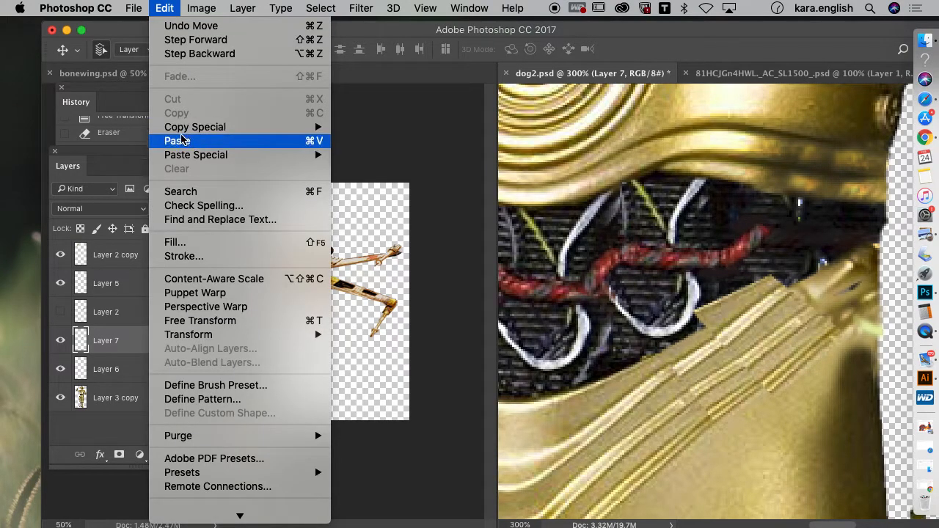
{"action": "mouse_move", "coordinate": [178, 133]}
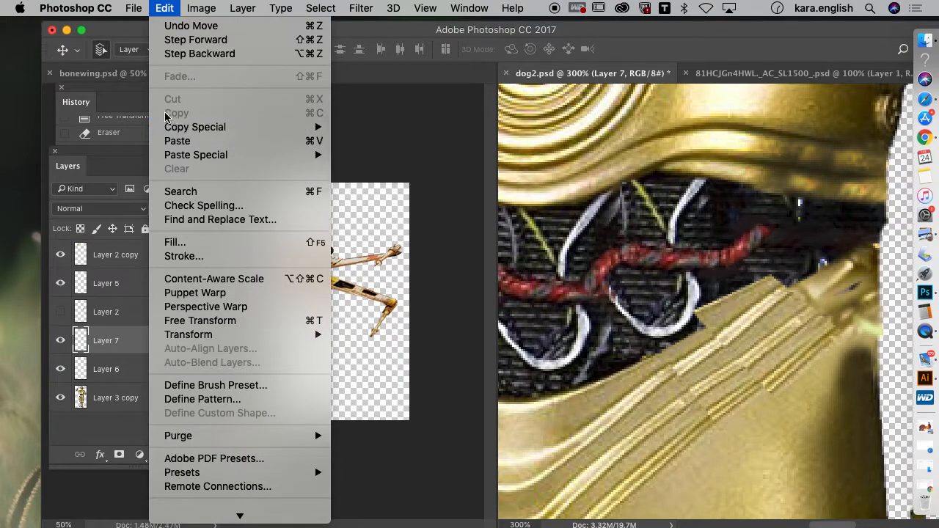
{"action": "left_click", "coordinate": [207, 320]}
{"action": "left_click_drag", "start_coordinate": [690, 285], "coordinate": [704, 279]}
{"action": "left_click_drag", "start_coordinate": [761, 435], "coordinate": [763, 434]}
{"action": "left_click_drag", "start_coordinate": [841, 410], "coordinate": [822, 404]}
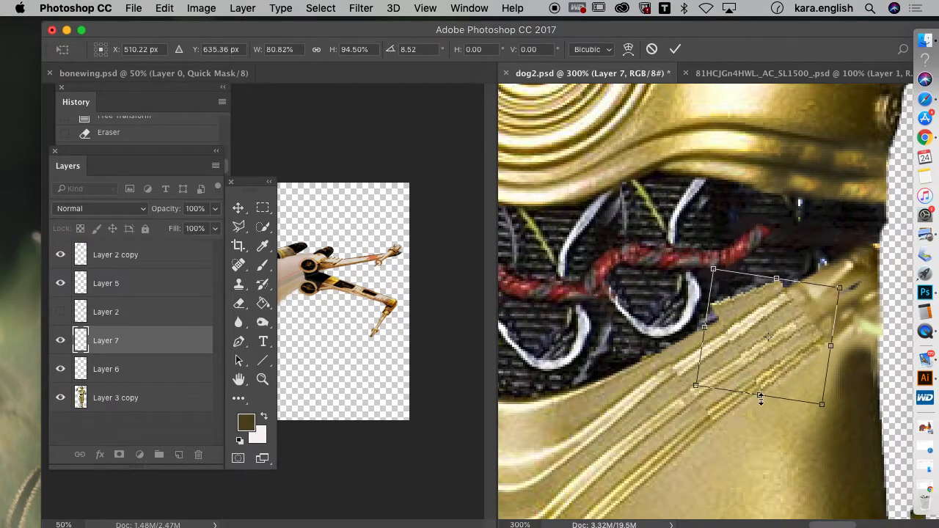
{"action": "key", "text": "g"}
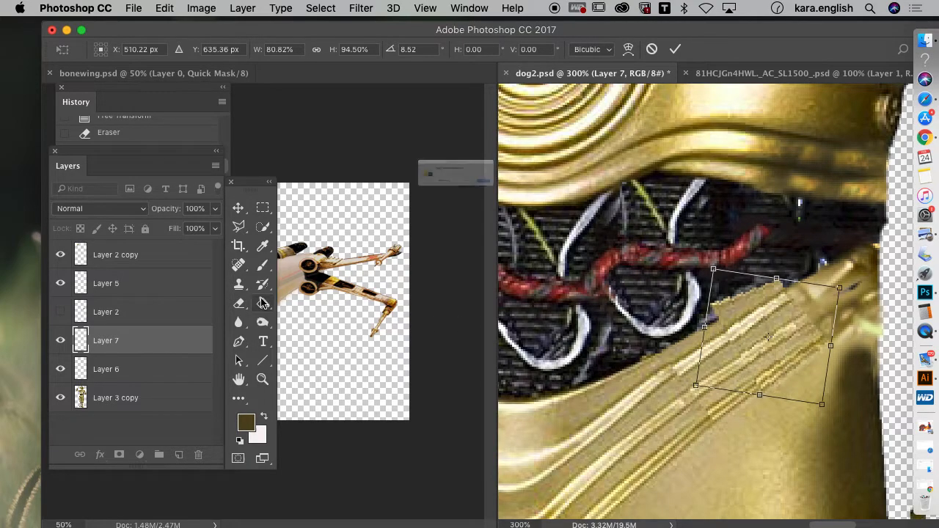
{"action": "left_click", "coordinate": [577, 207]}
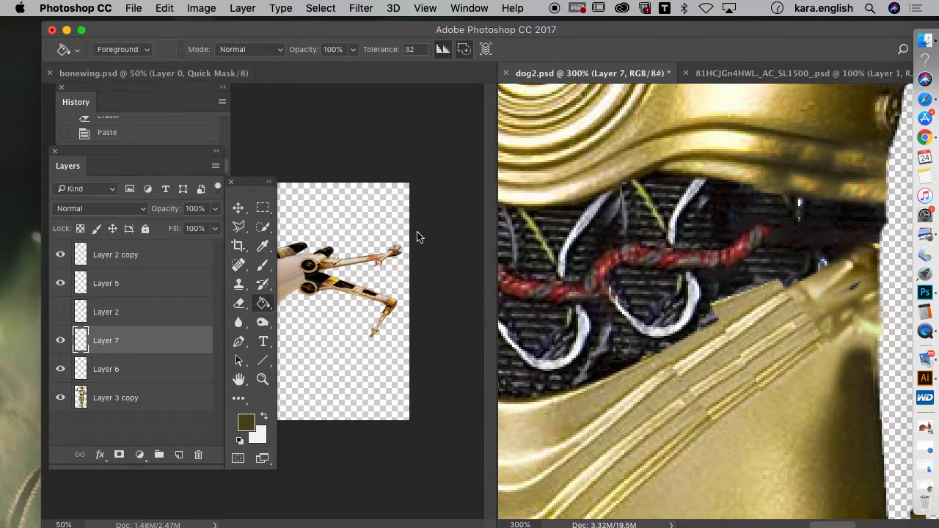
- Erase the second ridge patch's upper edge where it overlaps the dark wired band
{"action": "left_click", "coordinate": [238, 302]}
{"action": "mouse_move", "coordinate": [749, 295]}
{"action": "left_mouse_down"}
{"action": "mouse_move", "coordinate": [713, 312]}
{"action": "mouse_move", "coordinate": [782, 273]}
{"action": "left_mouse_up"}
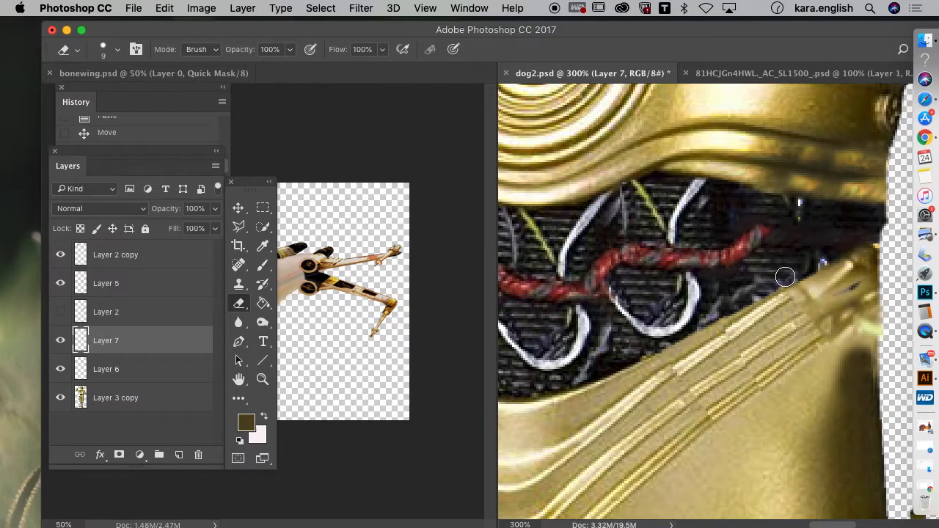
{"action": "left_click_drag", "start_coordinate": [784, 268], "coordinate": [811, 258]}
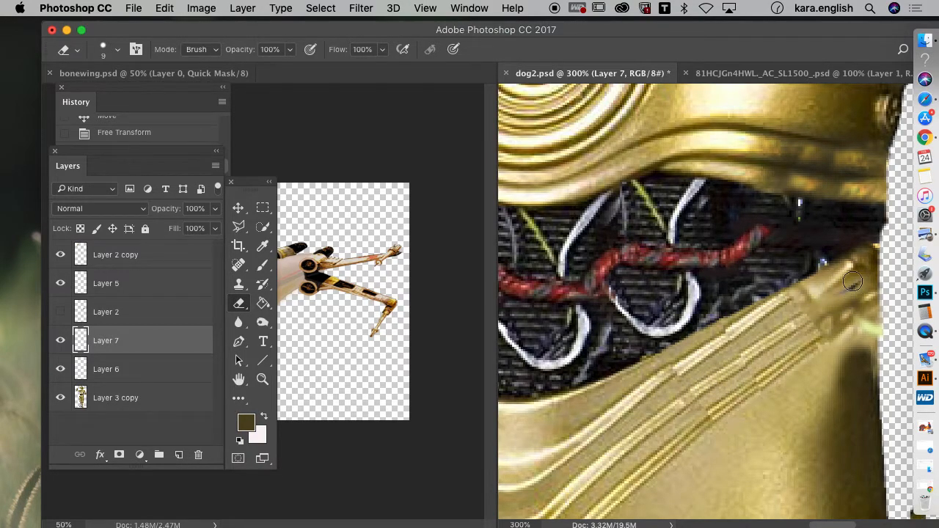
- Paste a third copy of the ridge patch and move it up and right to the torso's outer edge, continuing the ridges
{"action": "left_click", "coordinate": [165, 8]}
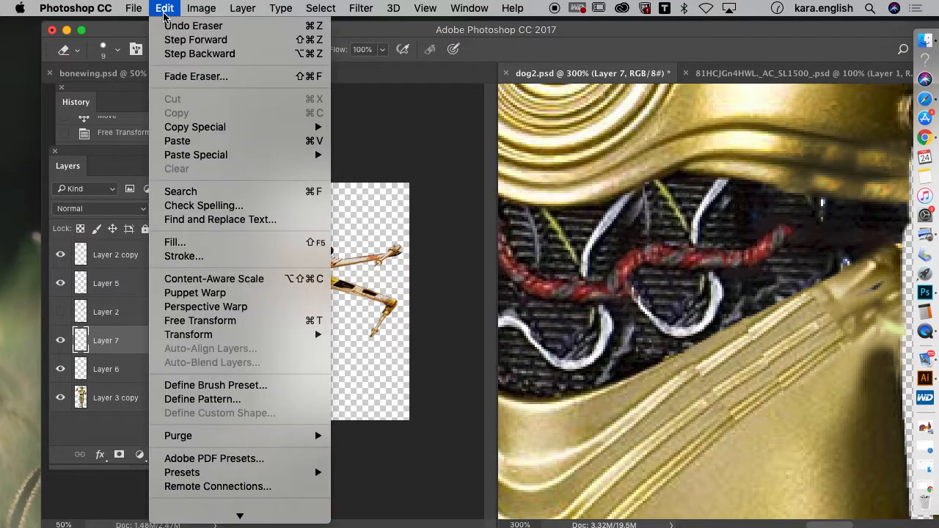
{"action": "left_click", "coordinate": [188, 144]}
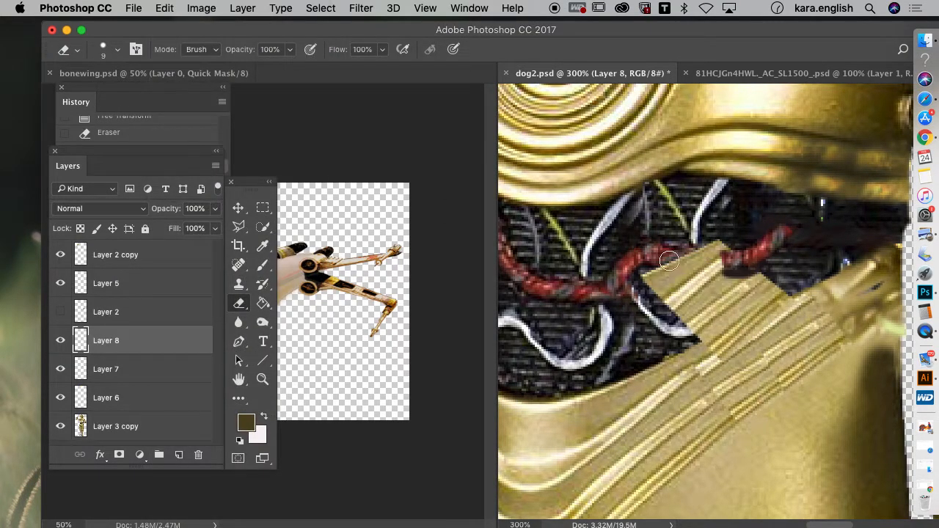
{"action": "left_click", "coordinate": [239, 208]}
{"action": "left_click_drag", "start_coordinate": [688, 312], "coordinate": [828, 295]}
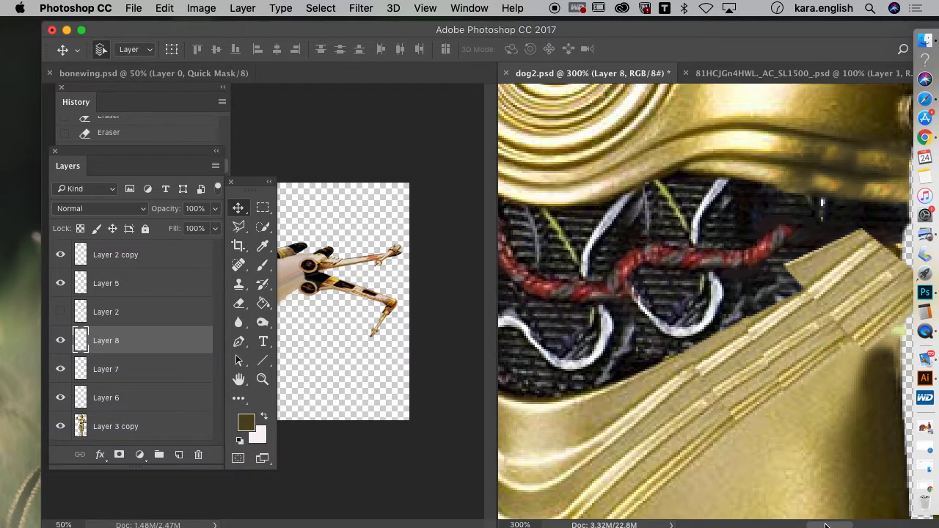
{"action": "scroll", "coordinate": [826, 525], "scroll_direction": "right", "scroll_amount": 5}
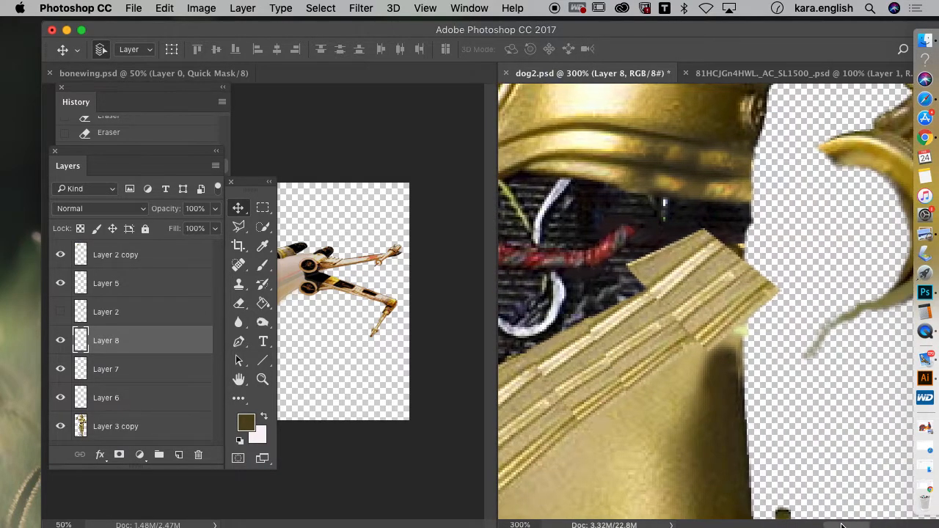
- Free-transform the third patch to 94.60% width and 96.12% height, rotate it by 5.75°, and apply the transformation
{"action": "left_click", "coordinate": [159, 9]}
{"action": "left_click", "coordinate": [232, 321]}
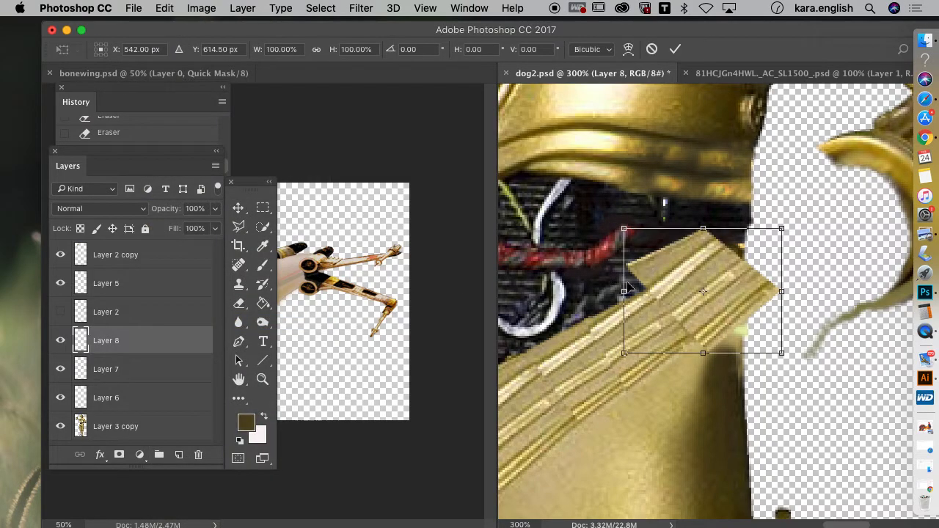
{"action": "left_click_drag", "start_coordinate": [668, 297], "coordinate": [671, 294]}
{"action": "left_click_drag", "start_coordinate": [765, 371], "coordinate": [771, 358]}
{"action": "left_click_drag", "start_coordinate": [718, 320], "coordinate": [713, 323]}
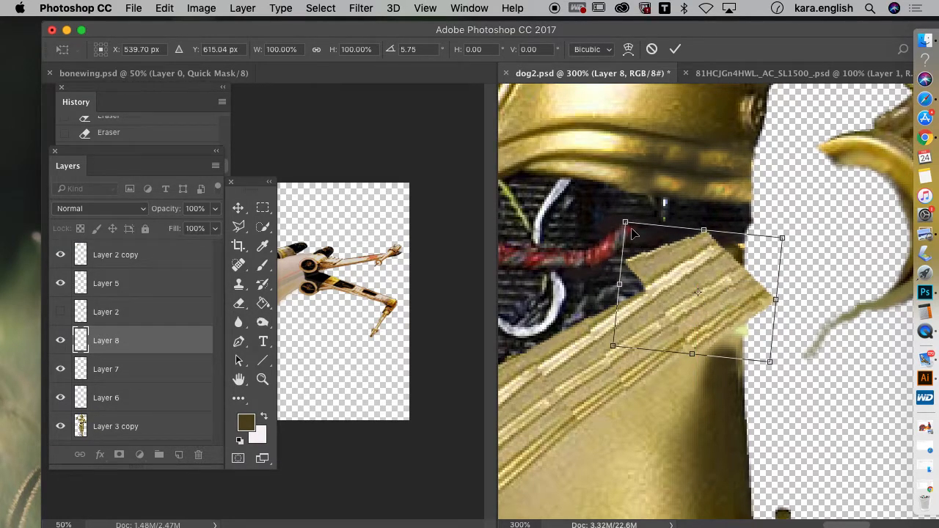
{"action": "left_click_drag", "start_coordinate": [627, 224], "coordinate": [631, 229]}
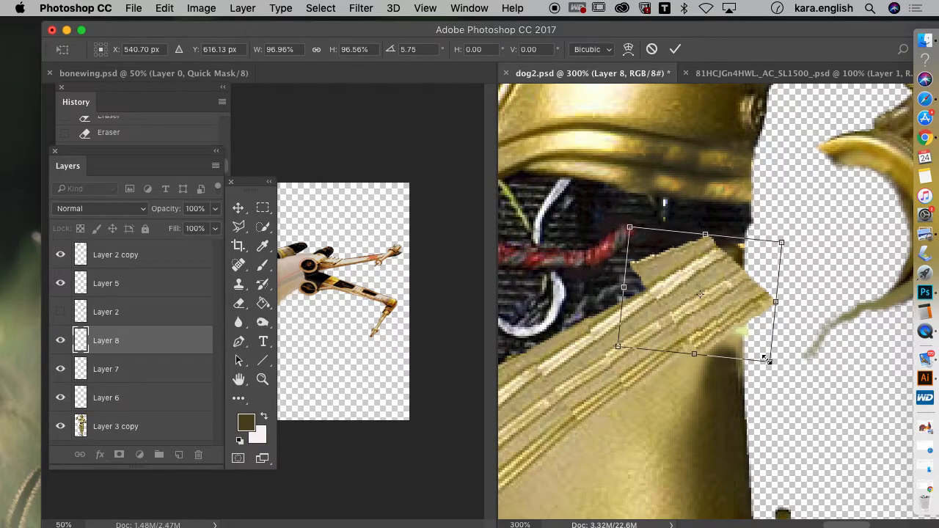
{"action": "left_click_drag", "start_coordinate": [767, 363], "coordinate": [766, 360]}
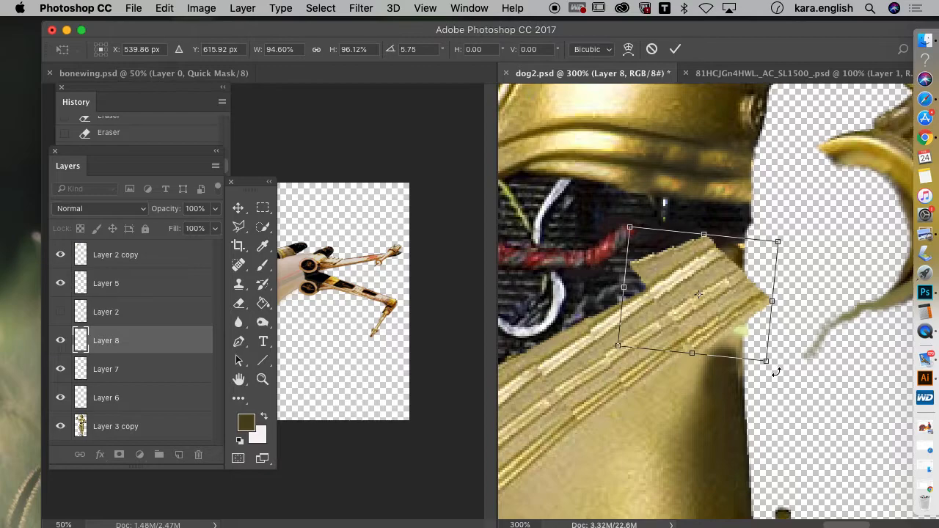
{"action": "left_click", "coordinate": [239, 245]}
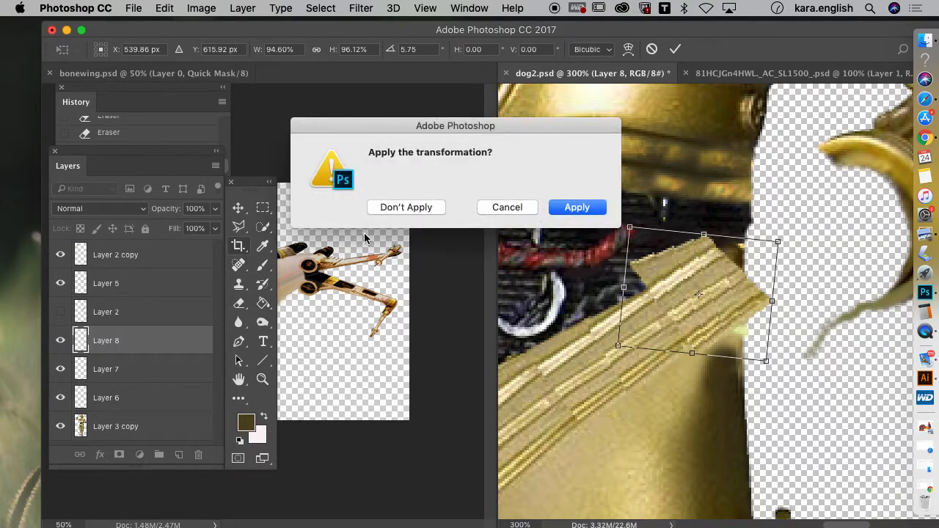
{"action": "left_click", "coordinate": [577, 207]}
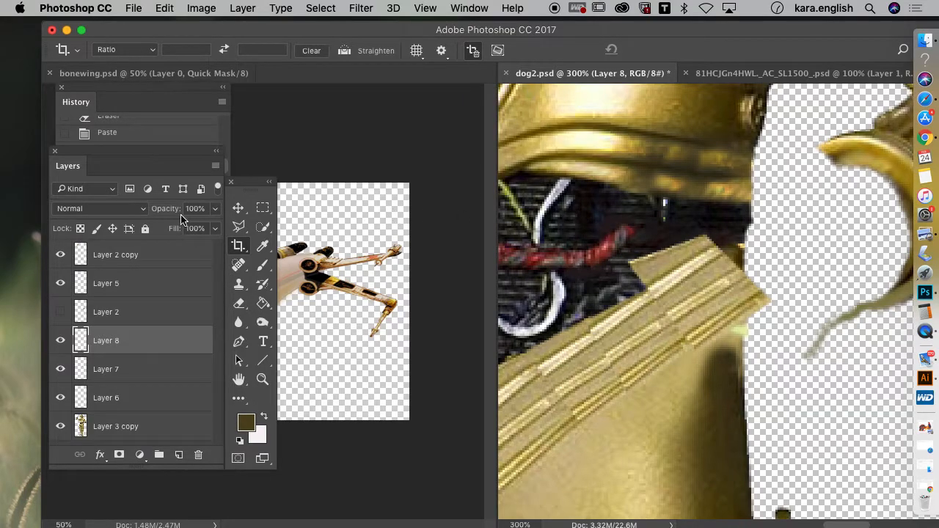
- Erase the parts of the third patch that overlap the dark wired band and extend past the torso's outer edge
{"action": "left_click", "coordinate": [238, 303]}
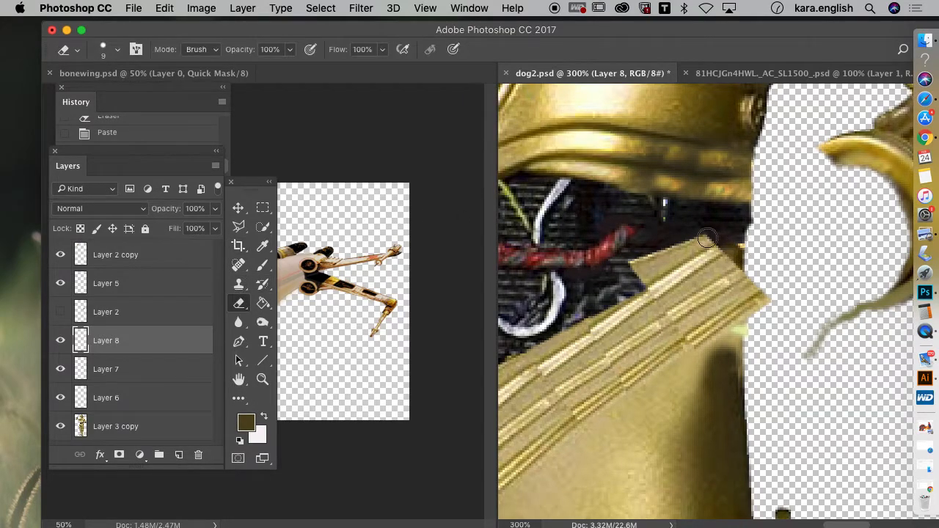
{"action": "mouse_move", "coordinate": [686, 246]}
{"action": "left_mouse_down"}
{"action": "mouse_move", "coordinate": [641, 267]}
{"action": "mouse_move", "coordinate": [706, 238]}
{"action": "mouse_move", "coordinate": [627, 285]}
{"action": "mouse_move", "coordinate": [715, 239]}
{"action": "mouse_move", "coordinate": [617, 294]}
{"action": "left_mouse_up"}
{"action": "mouse_move", "coordinate": [758, 280]}
{"action": "left_mouse_down"}
{"action": "mouse_move", "coordinate": [766, 323]}
{"action": "mouse_move", "coordinate": [745, 330]}
{"action": "left_mouse_up"}
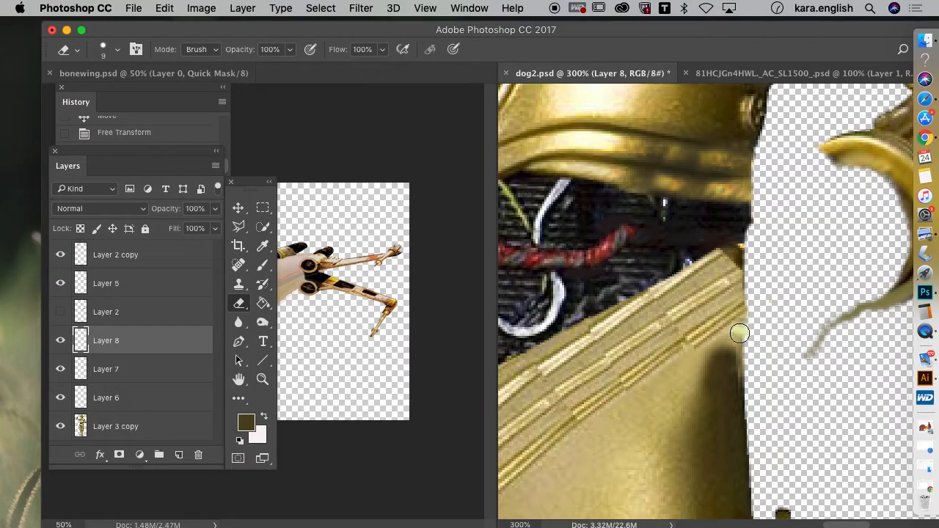
{"action": "left_click", "coordinate": [758, 309]}
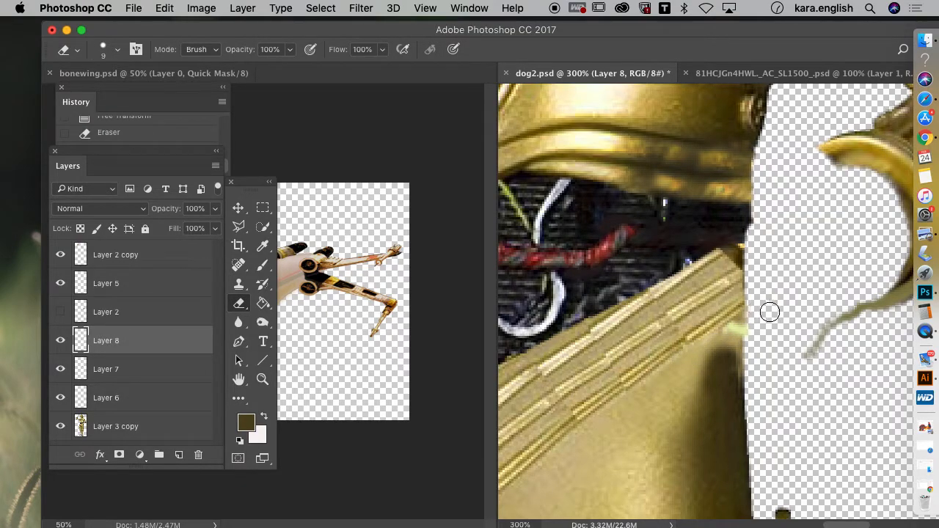
- Merge Layer 8, Layer 7 and Layer 6 down one after another into Layer 3 copy
{"action": "right_click", "coordinate": [172, 336]}
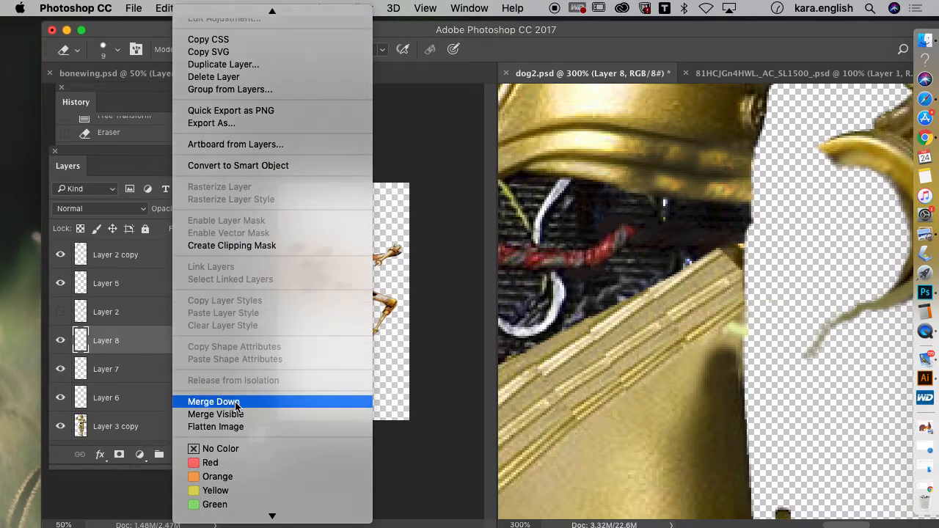
{"action": "left_click", "coordinate": [237, 402]}
{"action": "right_click", "coordinate": [181, 339]}
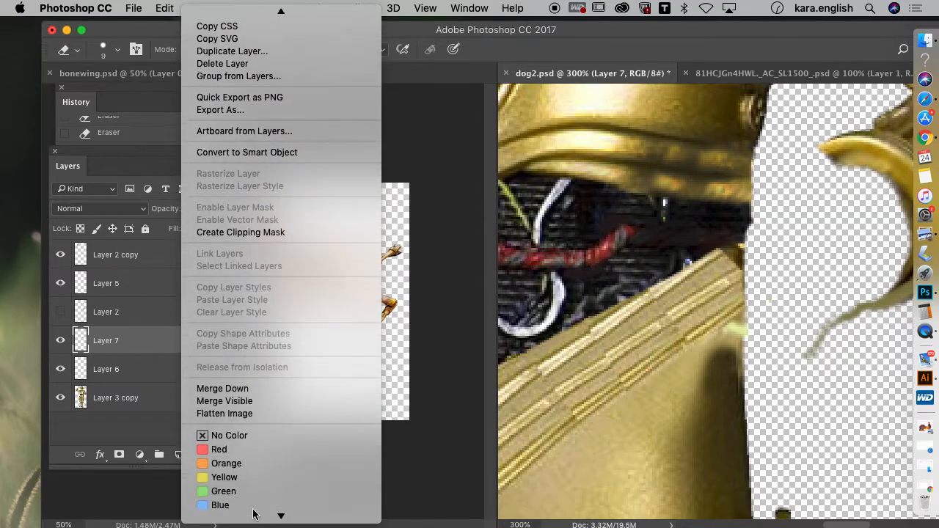
{"action": "left_click", "coordinate": [232, 393]}
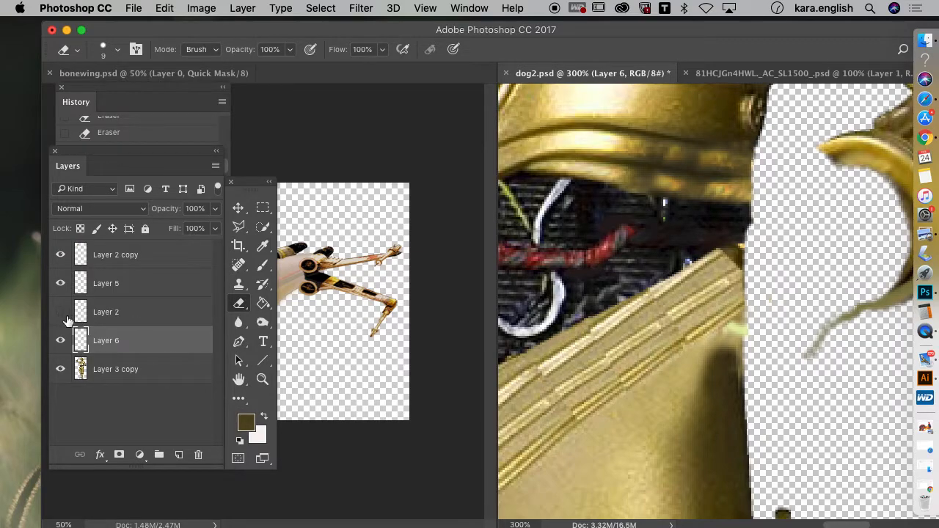
{"action": "right_click", "coordinate": [136, 343]}
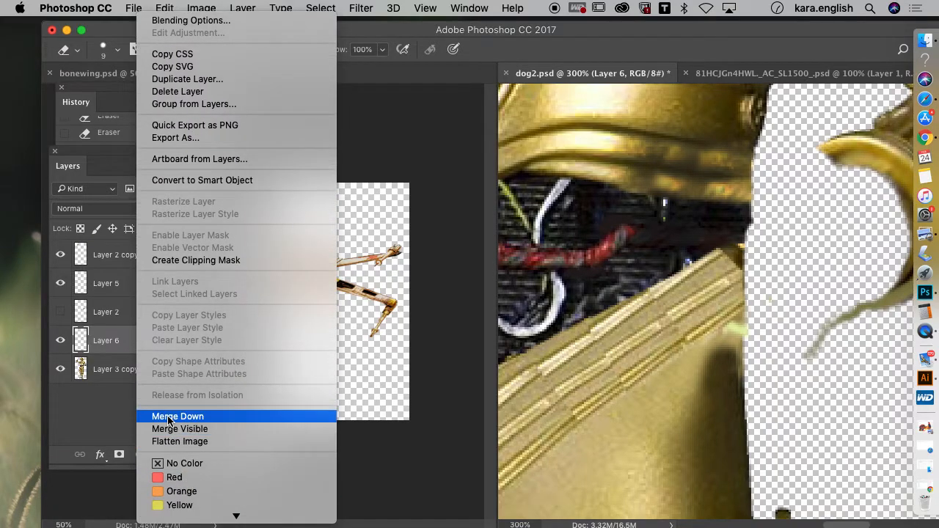
{"action": "left_click", "coordinate": [168, 417]}
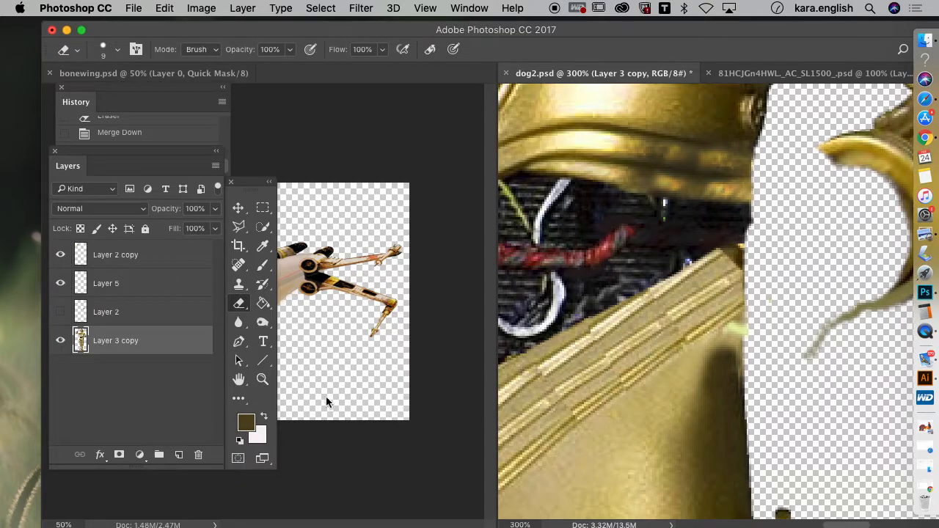
- Clone-stamp over the seams between the ridge patches and the leftover bright spot at the torso's outer edge
{"action": "left_click", "coordinate": [240, 285]}
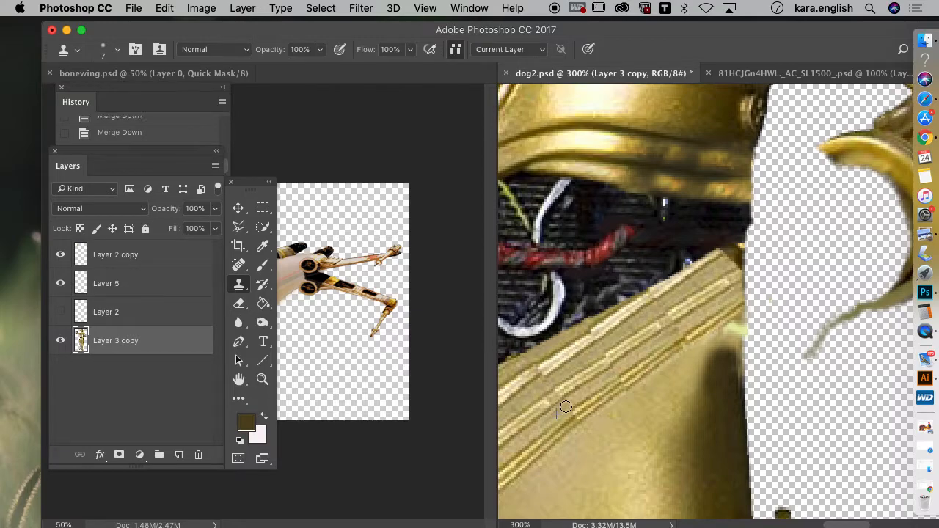
{"action": "left_click_drag", "start_coordinate": [542, 384], "coordinate": [548, 383]}
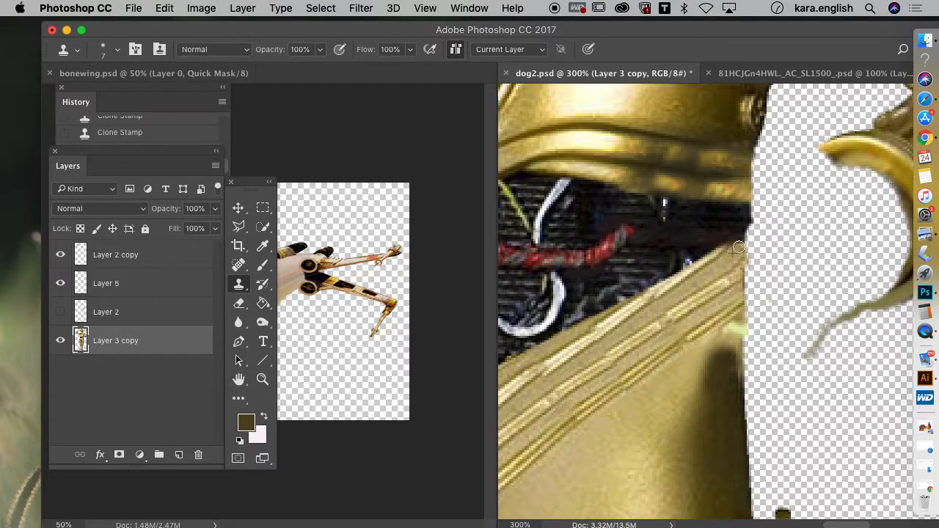
{"action": "mouse_move", "coordinate": [718, 342]}
{"action": "left_mouse_down"}
{"action": "mouse_move", "coordinate": [739, 323]}
{"action": "mouse_move", "coordinate": [706, 348]}
{"action": "left_mouse_up"}
{"action": "left_click", "coordinate": [720, 355]}
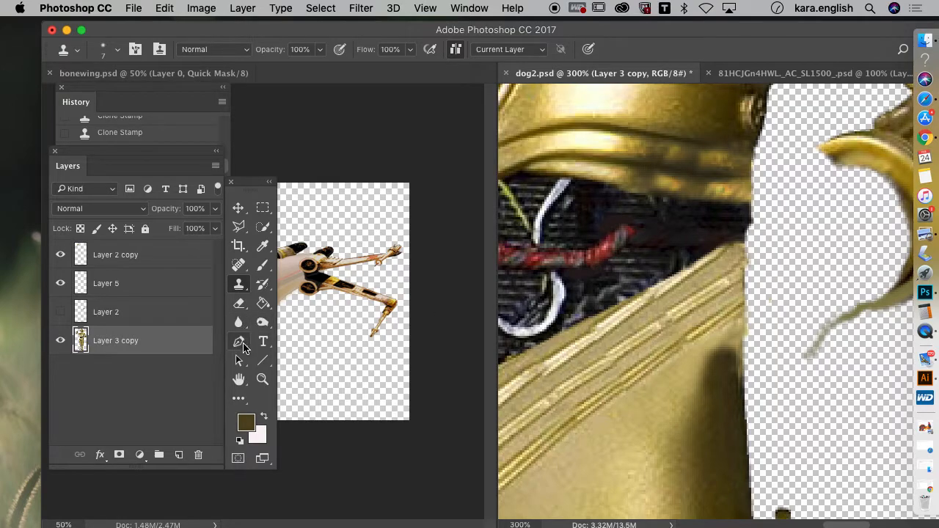
- Burn the ridges near the torso's outer edge to shade them with the Burn tool
{"action": "left_click", "coordinate": [262, 322]}
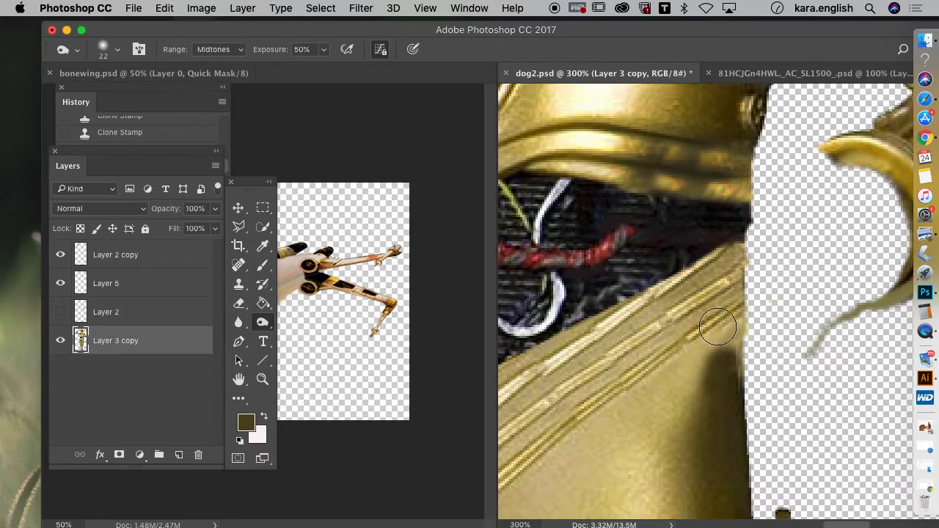
{"action": "mouse_move", "coordinate": [697, 283]}
{"action": "left_mouse_down"}
{"action": "mouse_move", "coordinate": [730, 256]}
{"action": "mouse_move", "coordinate": [724, 288]}
{"action": "mouse_move", "coordinate": [738, 304]}
{"action": "mouse_move", "coordinate": [689, 308]}
{"action": "mouse_move", "coordinate": [674, 335]}
{"action": "mouse_move", "coordinate": [656, 328]}
{"action": "mouse_move", "coordinate": [671, 293]}
{"action": "mouse_move", "coordinate": [659, 326]}
{"action": "mouse_move", "coordinate": [734, 265]}
{"action": "mouse_move", "coordinate": [679, 297]}
{"action": "mouse_move", "coordinate": [690, 332]}
{"action": "mouse_move", "coordinate": [689, 291]}
{"action": "mouse_move", "coordinate": [723, 291]}
{"action": "left_mouse_up"}
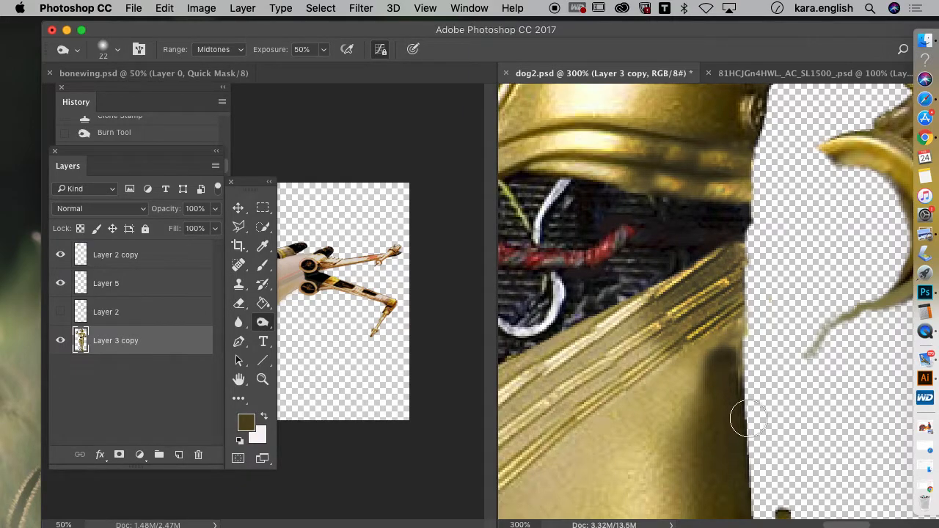
{"action": "left_click_drag", "start_coordinate": [831, 525], "coordinate": [805, 526]}
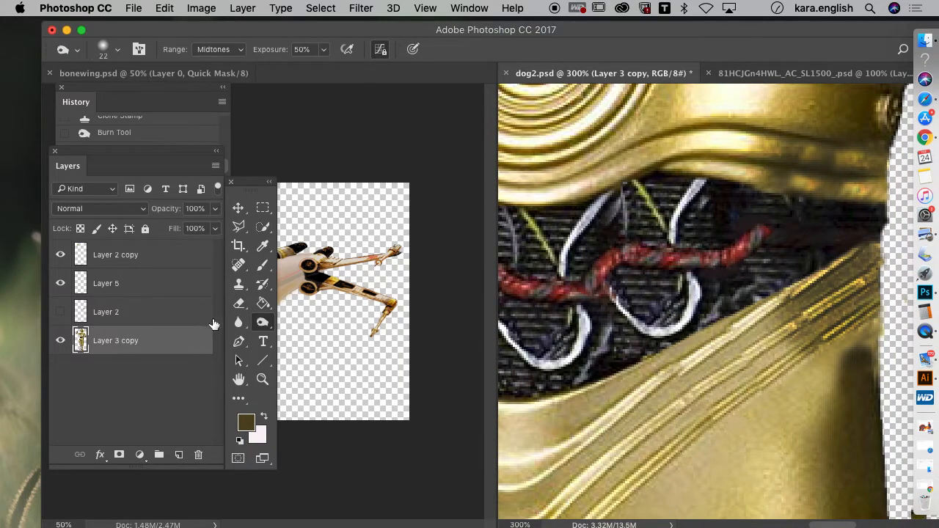
- Blur the rebuilt ridges along their upper and lower edges to blend the patches into the torso
{"action": "left_click", "coordinate": [237, 323]}
{"action": "left_click_drag", "start_coordinate": [869, 243], "coordinate": [591, 383]}
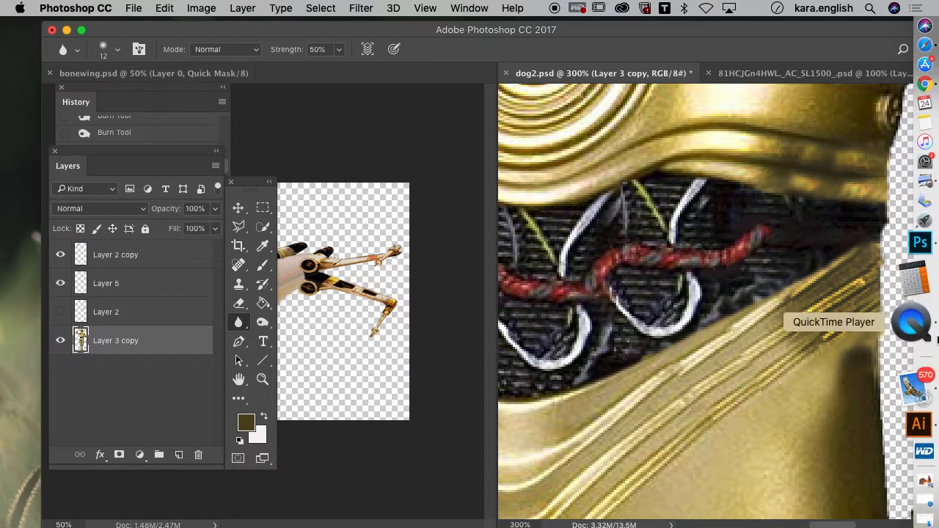
{"action": "left_click_drag", "start_coordinate": [870, 318], "coordinate": [621, 494]}
{"action": "scroll", "coordinate": [806, 523], "scroll_direction": "left", "scroll_amount": 5}
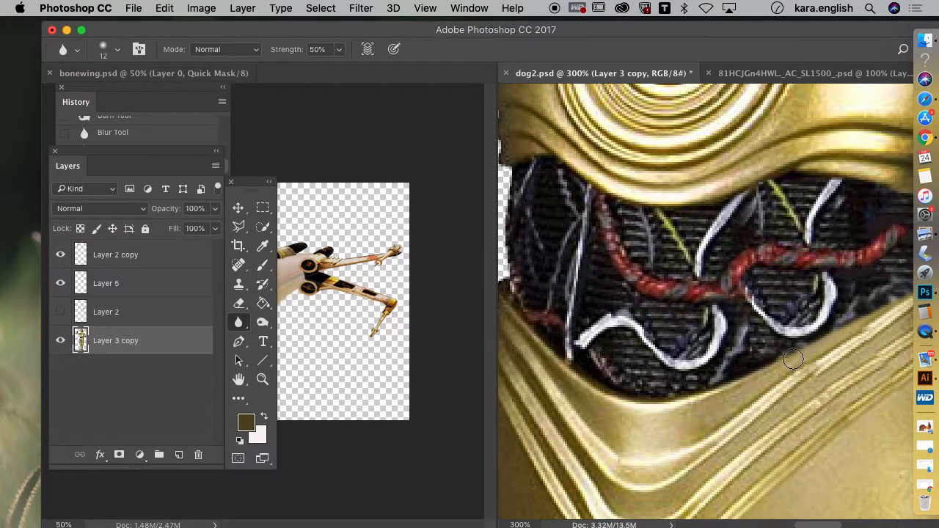
{"action": "scroll", "coordinate": [796, 499], "scroll_direction": "left", "scroll_amount": 1}
- Fit the whole figure on screen and make Layer 2 with the missing hand visible
{"action": "left_click", "coordinate": [426, 8]}
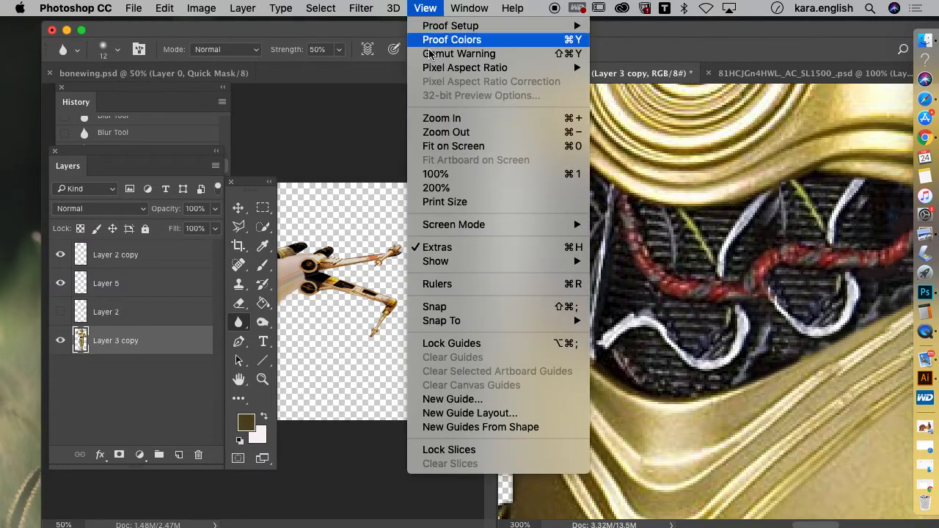
{"action": "left_click", "coordinate": [432, 146]}
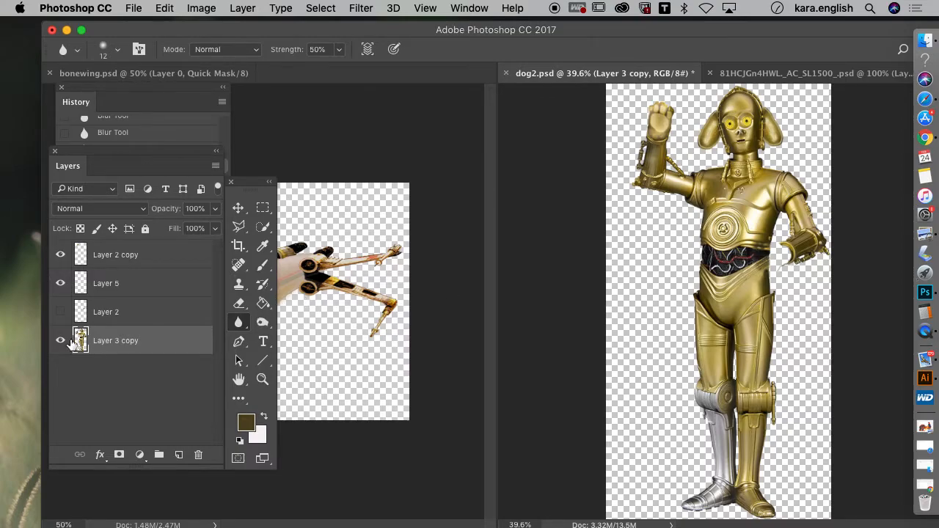
{"action": "left_click", "coordinate": [61, 313]}
{"action": "left_click", "coordinate": [61, 312]}
{"action": "left_click", "coordinate": [61, 312]}
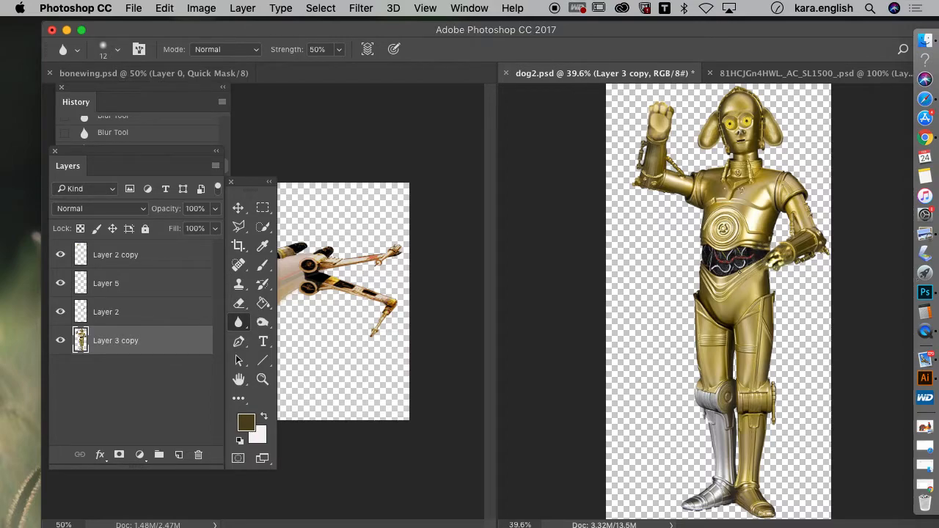
- Stop the screen recording in QuickTime Player
{"action": "right_click", "coordinate": [914, 333]}
{"action": "left_click", "coordinate": [802, 343]}
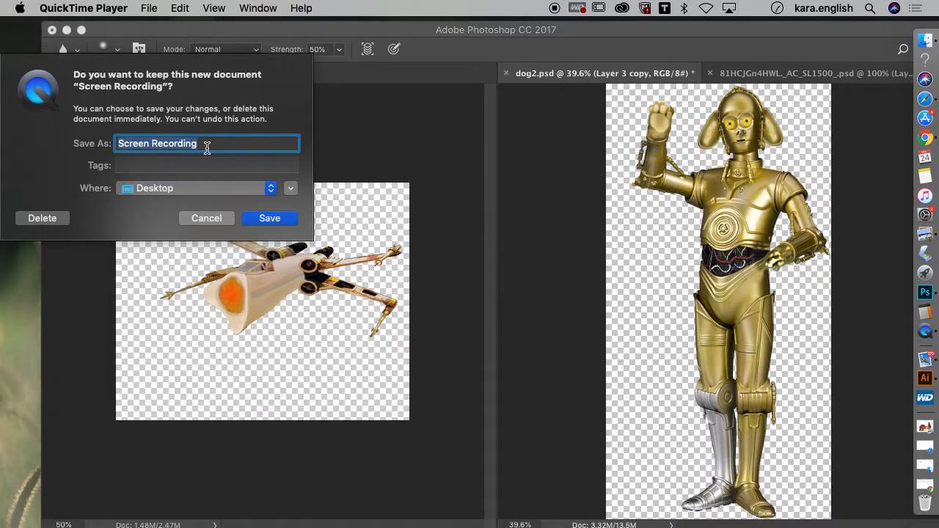
{"action": "type", "text": "using"}
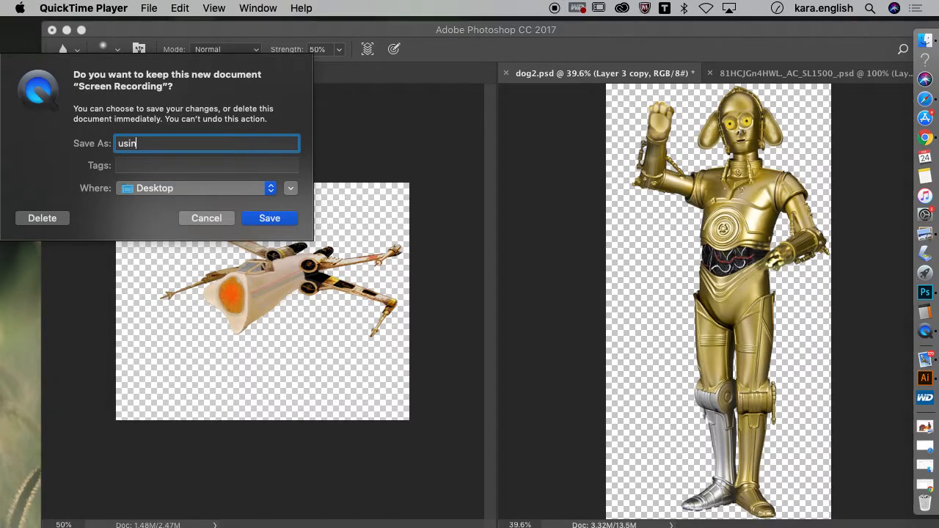
{"action": "key", "text": "BackSpace"}
{"action": "key", "text": "BackSpace"}
{"action": "key", "text": "BackSpace"}
{"action": "key", "text": "BackSpace"}
{"action": "key", "text": "BackSpace"}
{"action": "key", "text": "BackSpace"}
- Save the screen recording to the Desktop as "Copying a close Area Buren and Dodge"
{"action": "type", "text": "Copying a clo"}
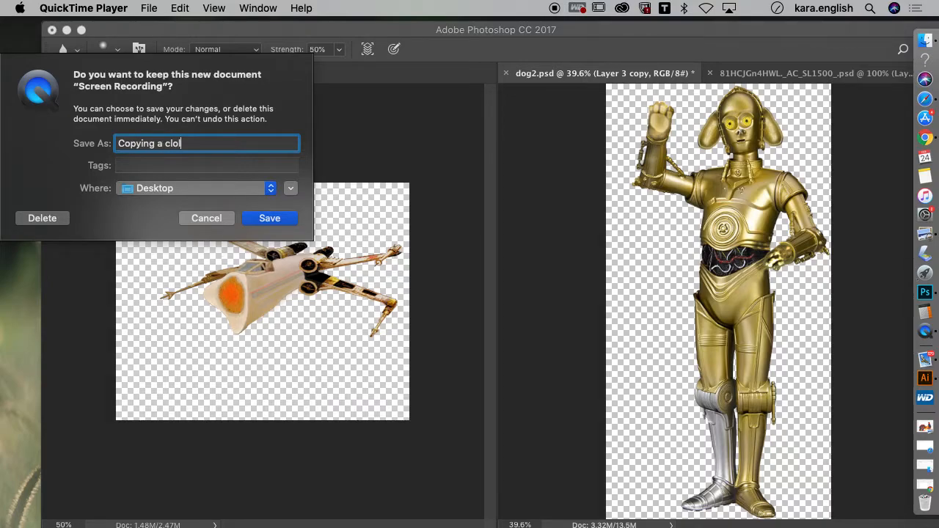
{"action": "type", "text": "se Area Buren and Doge"}
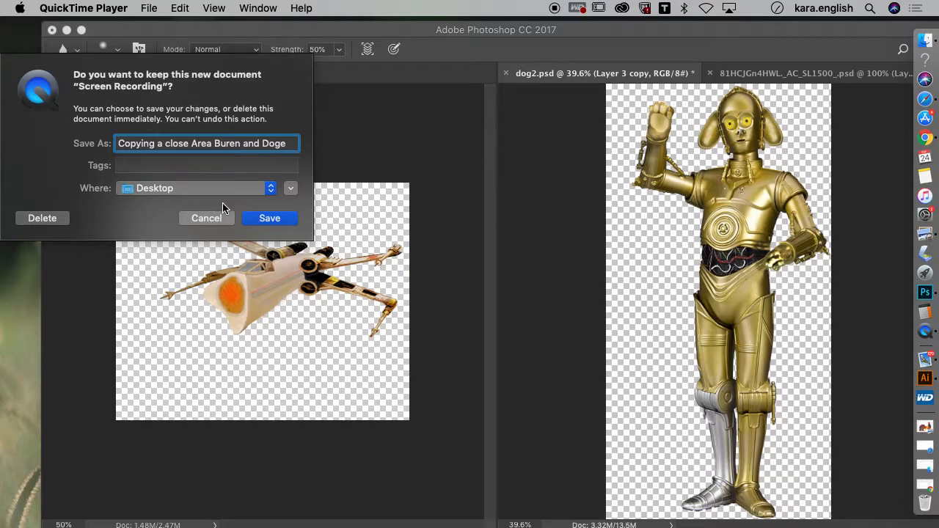
{"action": "left_click", "coordinate": [273, 144]}
{"action": "type", "text": "d"}
{"action": "left_click", "coordinate": [272, 222]}
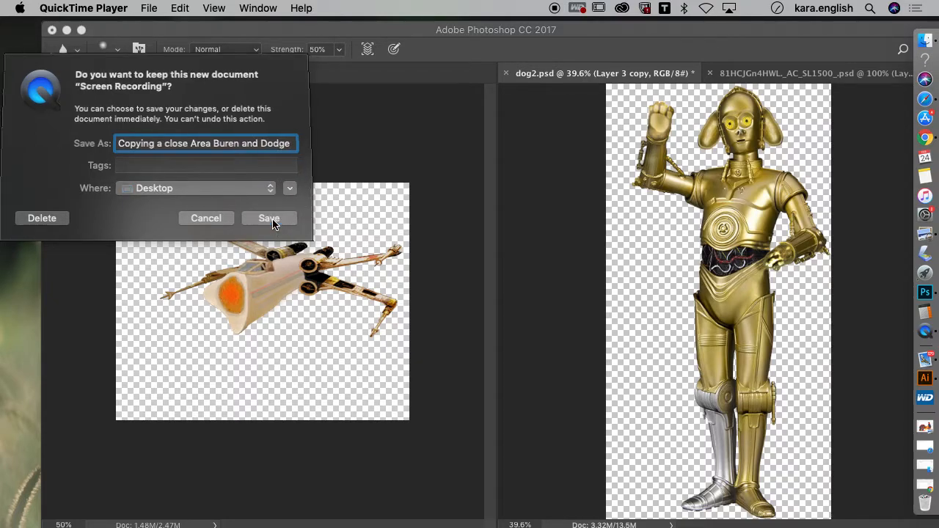